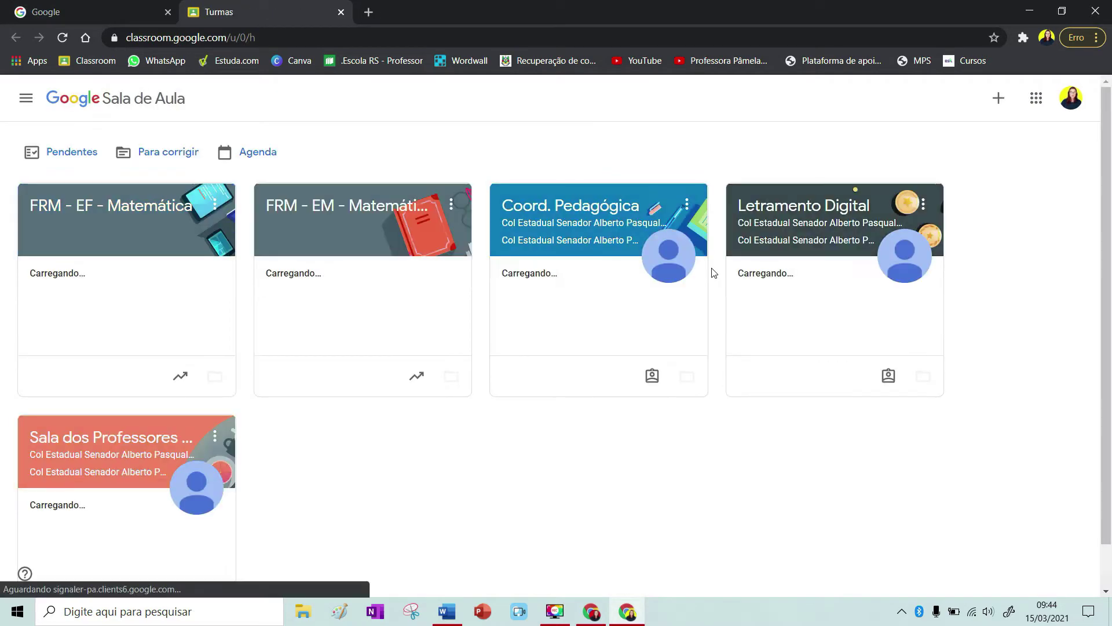
# Switch Classroom to the other signed-in teacher account and open the TURMA TESTE 2021 class
pyautogui.click(1072, 103)
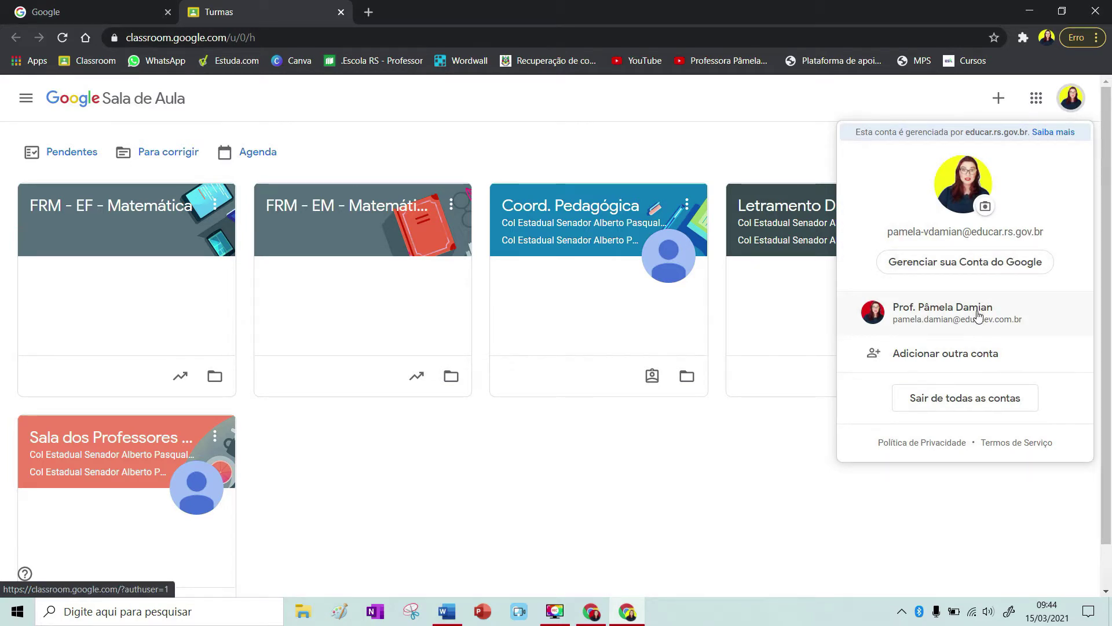
pyautogui.click(930, 370)
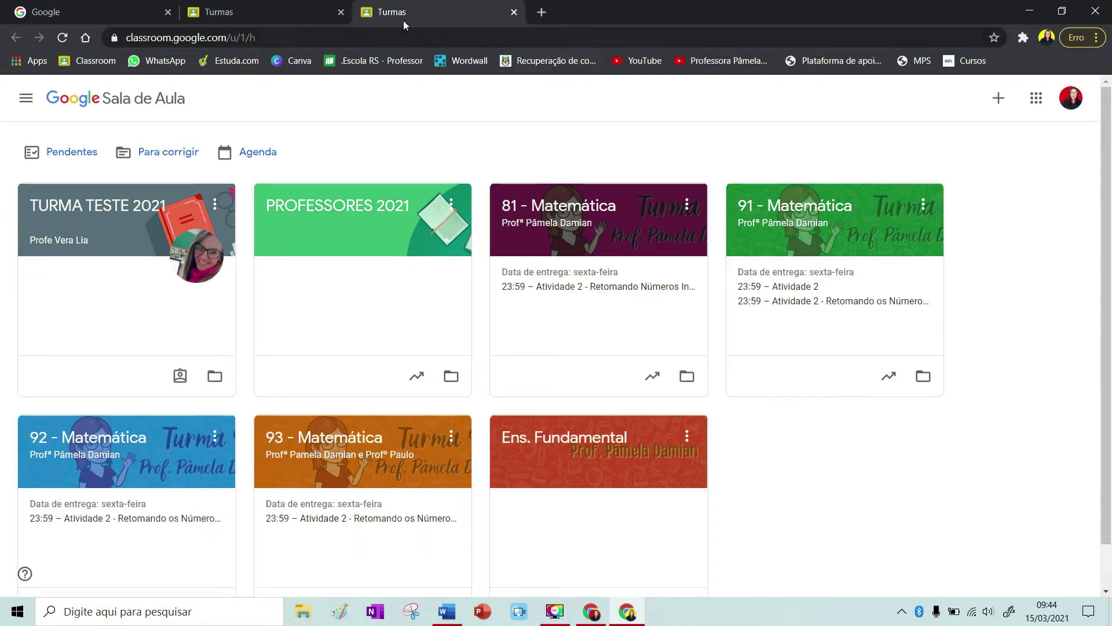
pyautogui.click(341, 12)
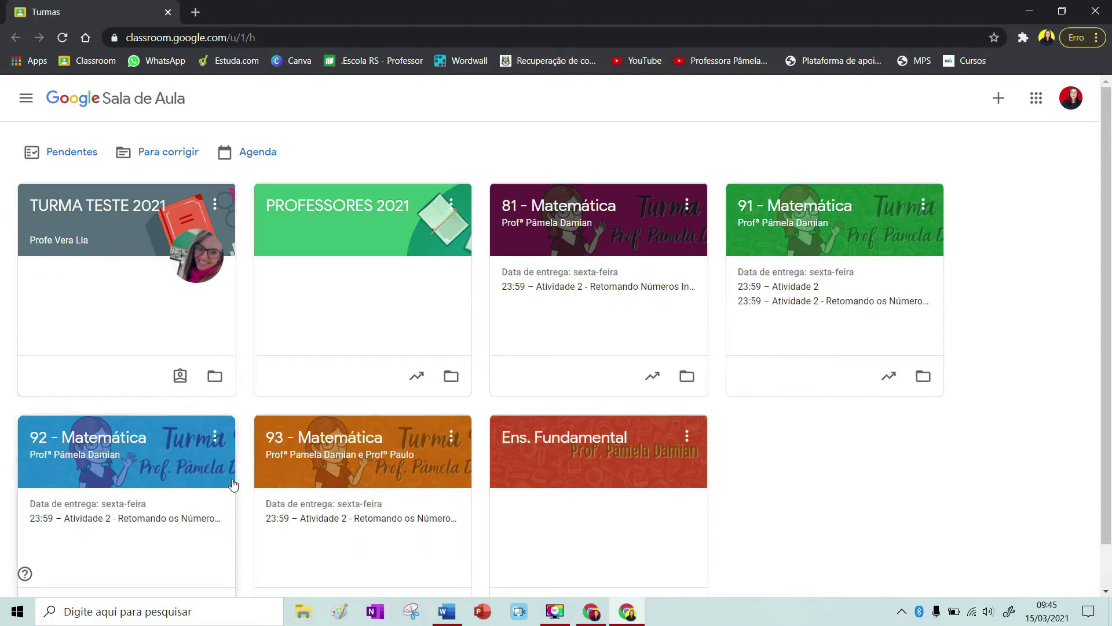
pyautogui.click(122, 210)
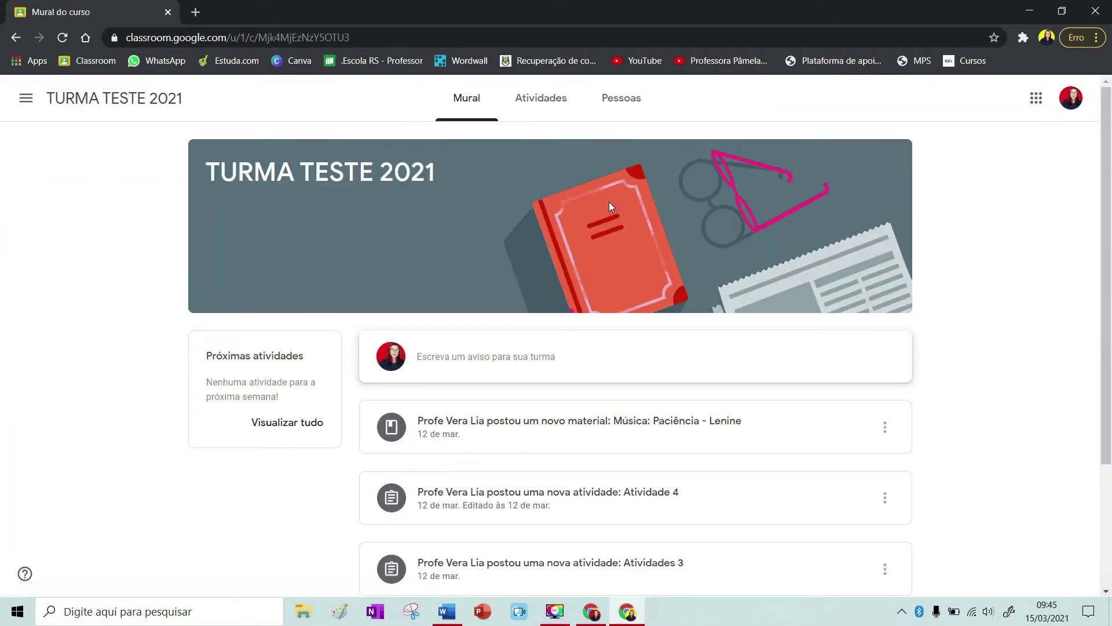
# Look through the TURMA TESTE 2021 stream posts, its list of activities and its people page
pyautogui.moveTo(422, 80)
pyautogui.mouseDown()
pyautogui.moveTo(463, 128)
pyautogui.moveTo(517, 95)
pyautogui.moveTo(480, 70)
pyautogui.mouseUp()
pyautogui.scroll(-1, 427, 442)
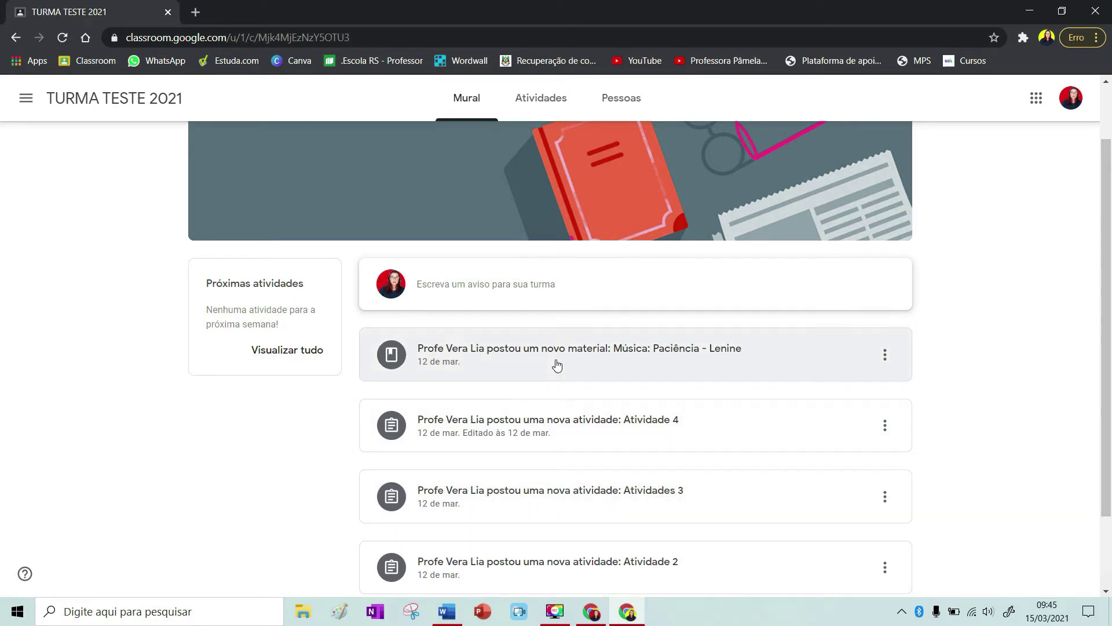
pyautogui.scroll(2, 557, 364)
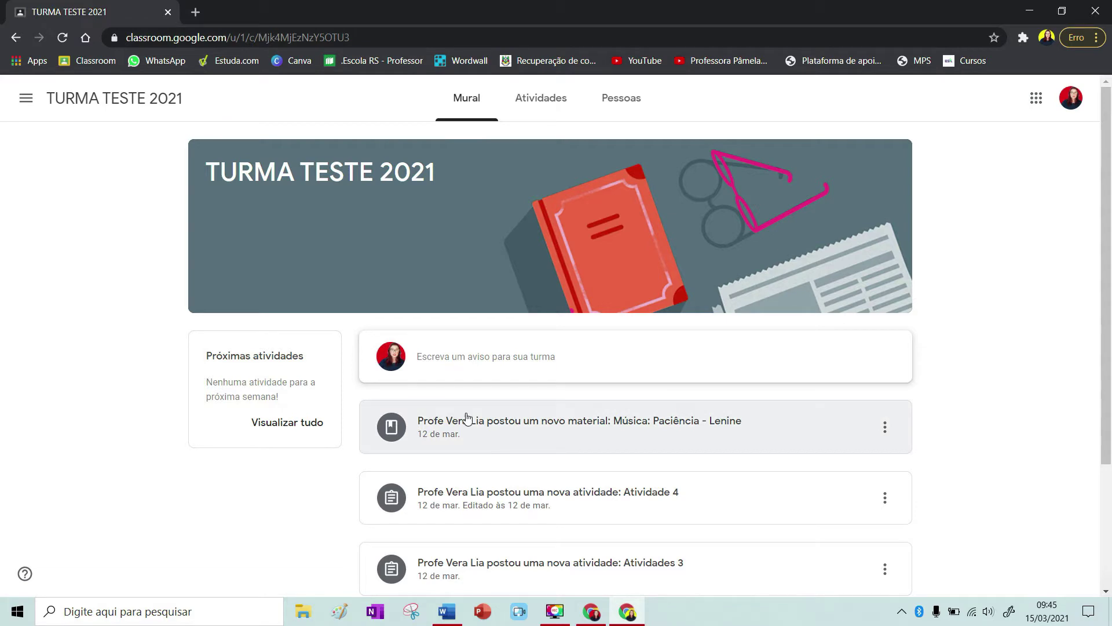
pyautogui.click(545, 108)
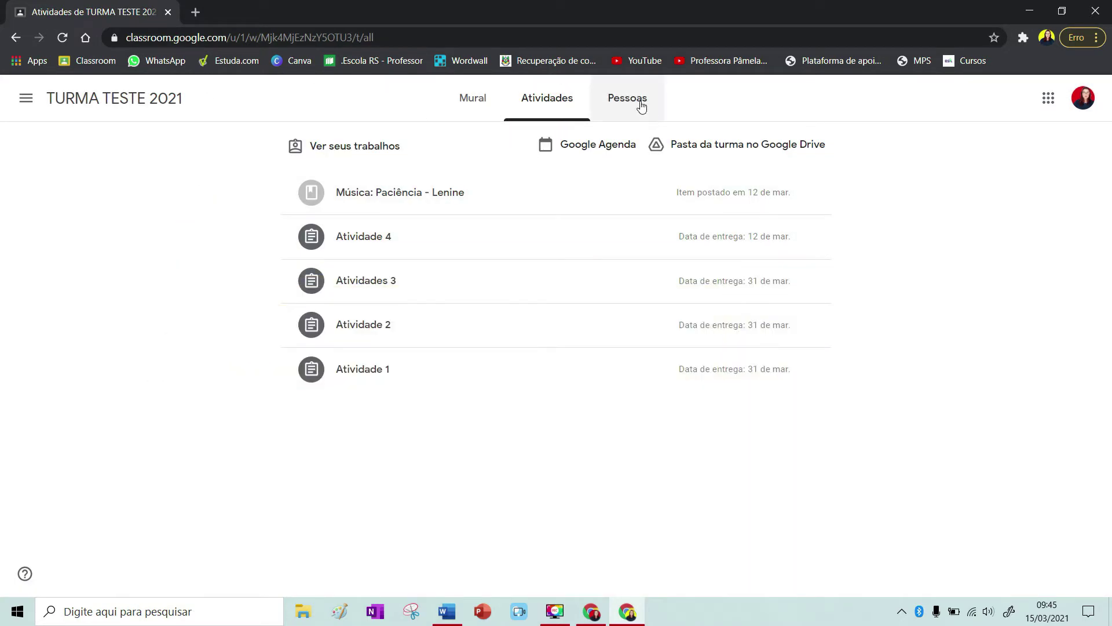
pyautogui.click(640, 108)
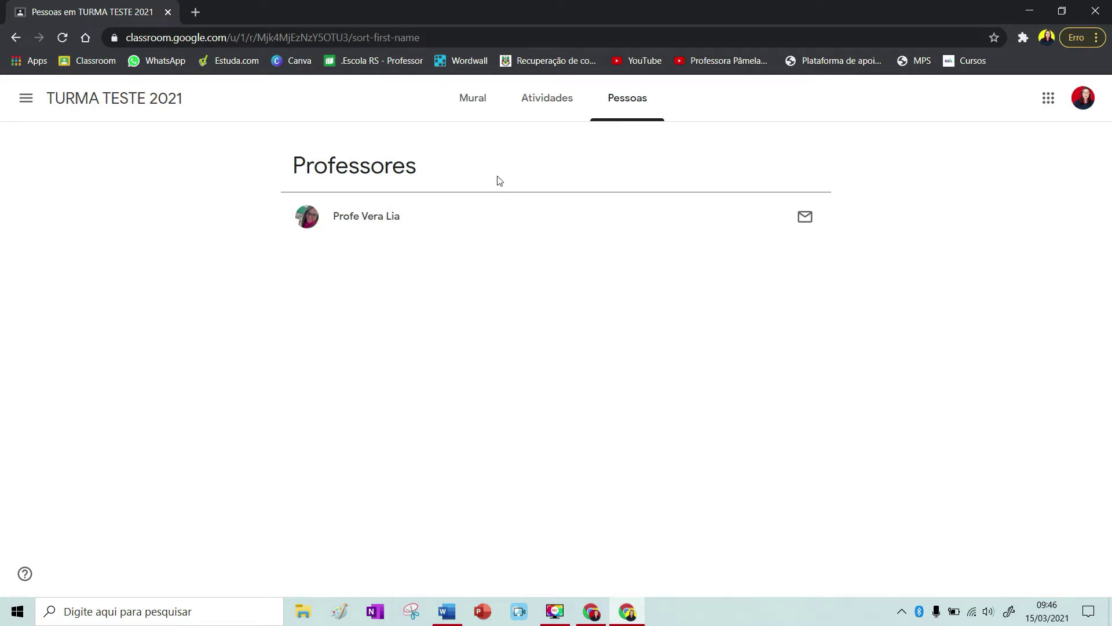
# Review the delivery status of your own work in the class, then return to the activities list
pyautogui.click(569, 112)
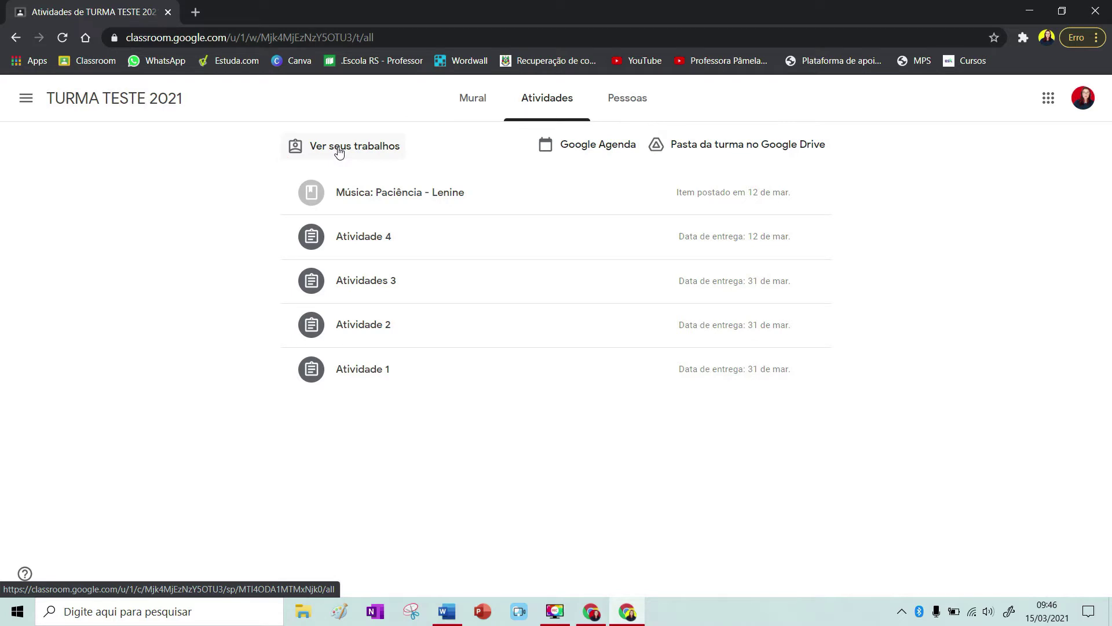
pyautogui.click(340, 152)
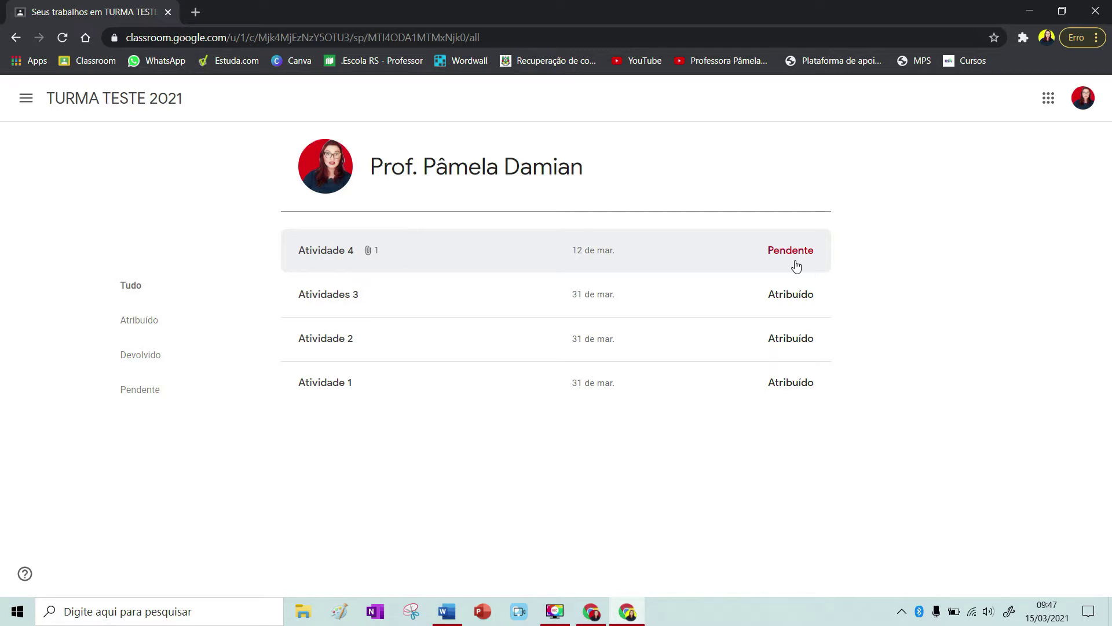
pyautogui.click(16, 37)
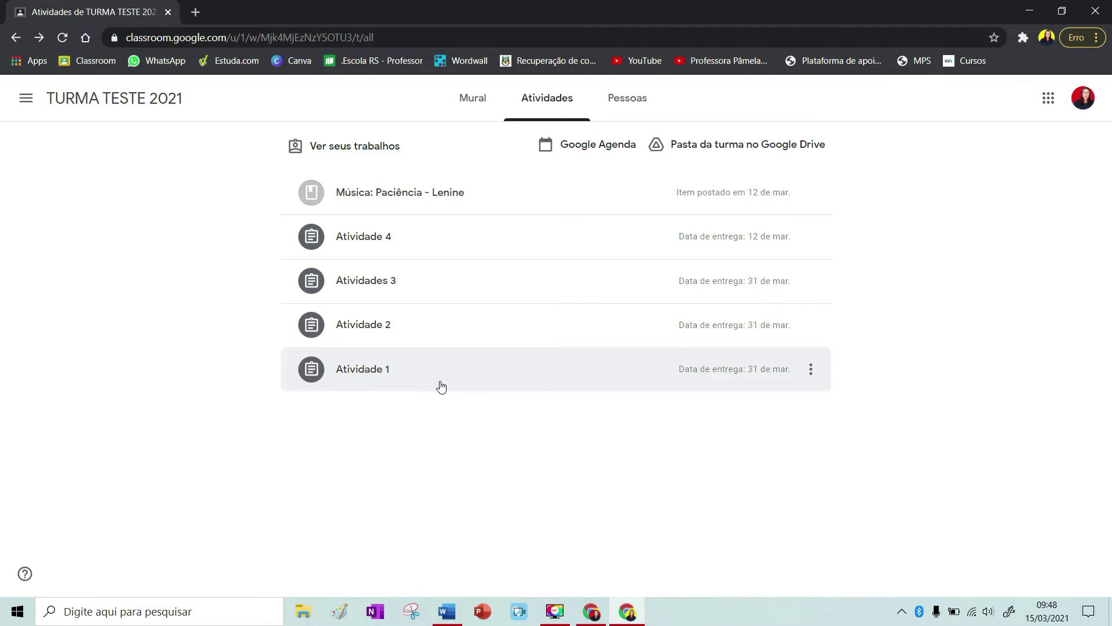
# Open the Atividade 1 details and read the instructions in its attached 3º 4º e 5º anos.pdf
pyautogui.click(437, 380)
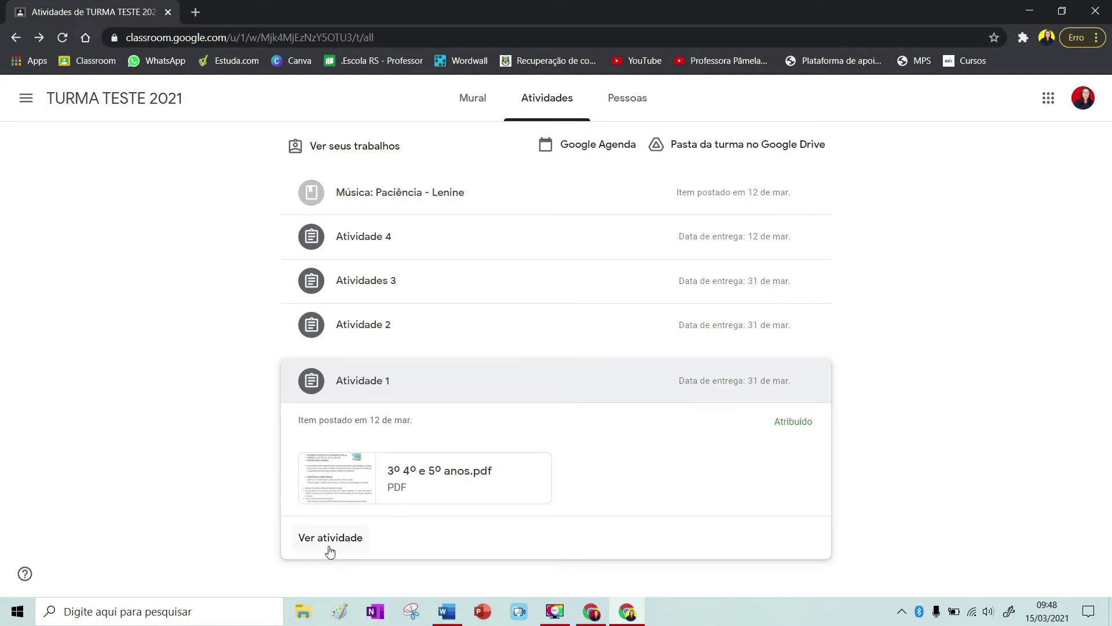
pyautogui.click(329, 538)
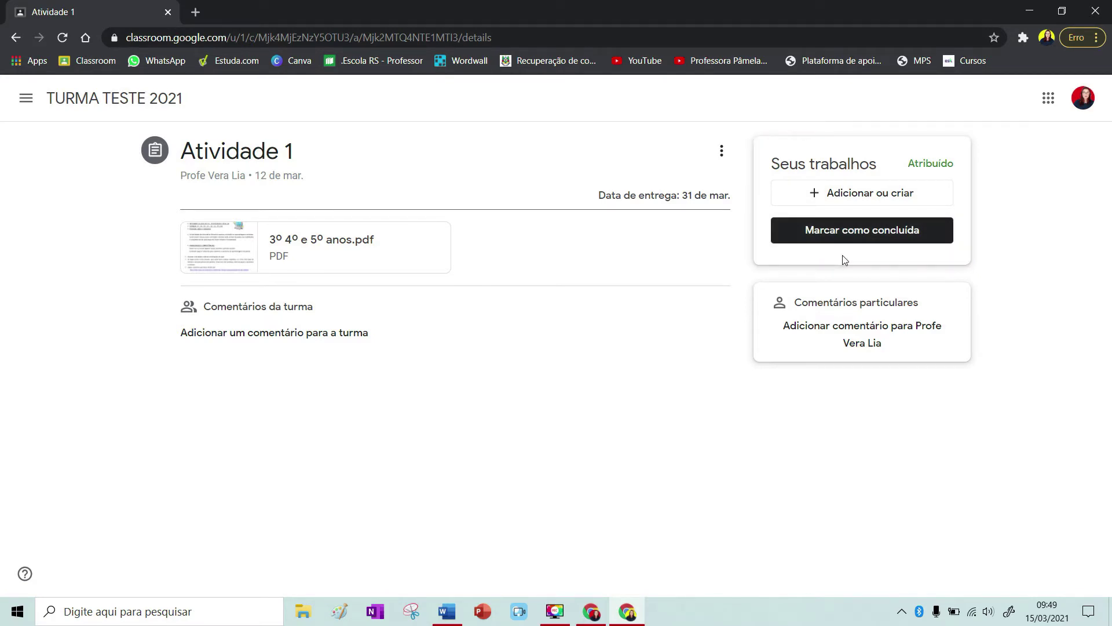
pyautogui.click(281, 255)
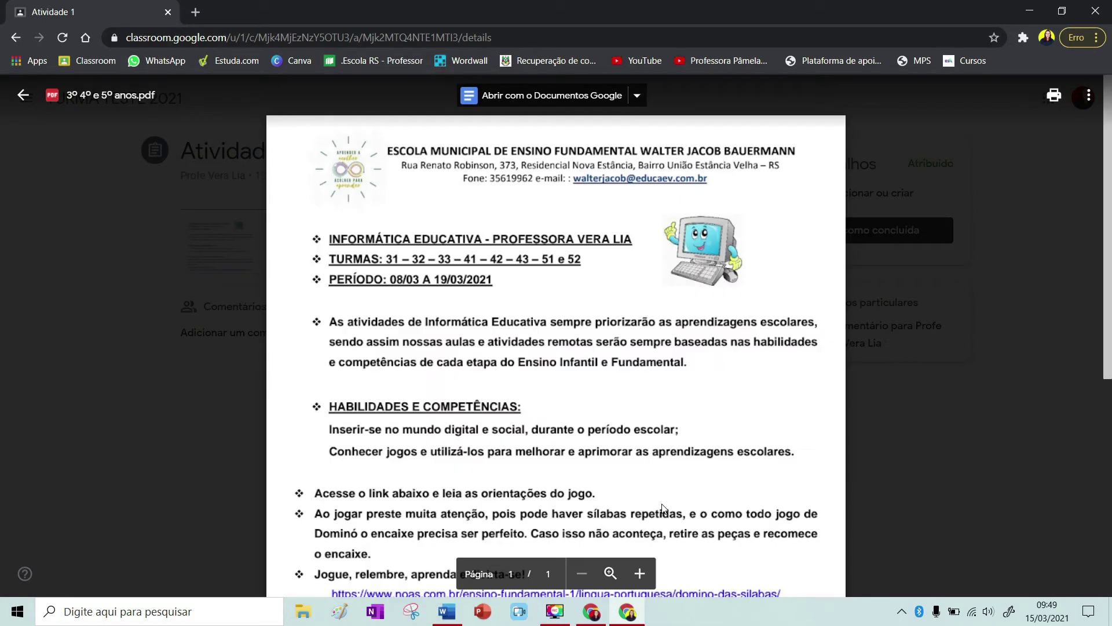
pyautogui.scroll(-1, 445, 352)
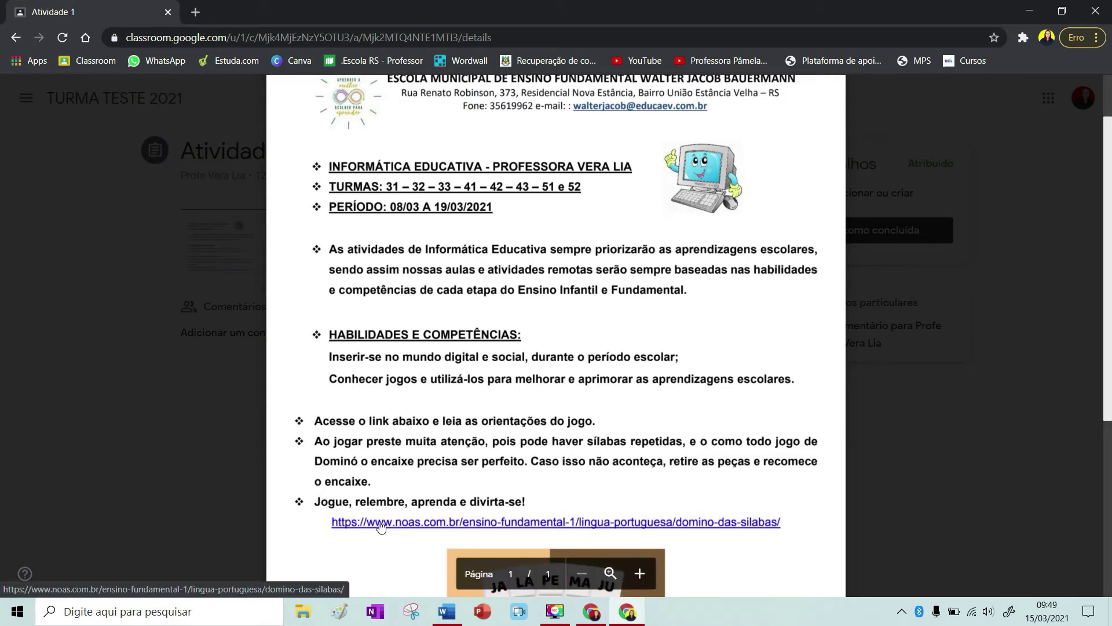
pyautogui.scroll(-2, 545, 342)
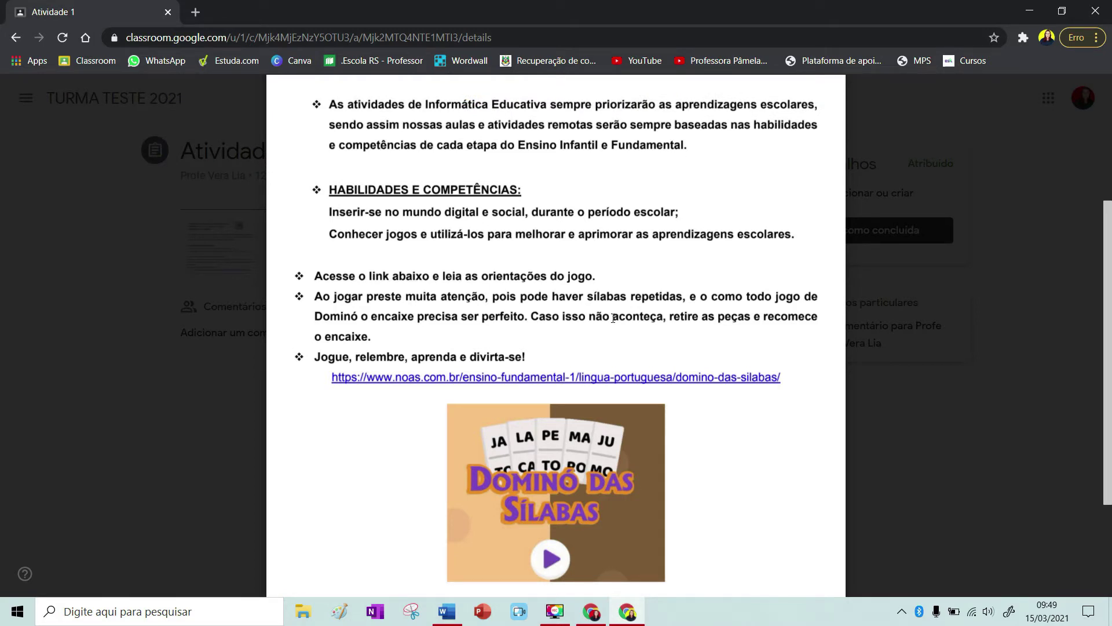
# Open the Dominó das Sílabas game from the link in the PDF and show its start screen
pyautogui.click(437, 377)
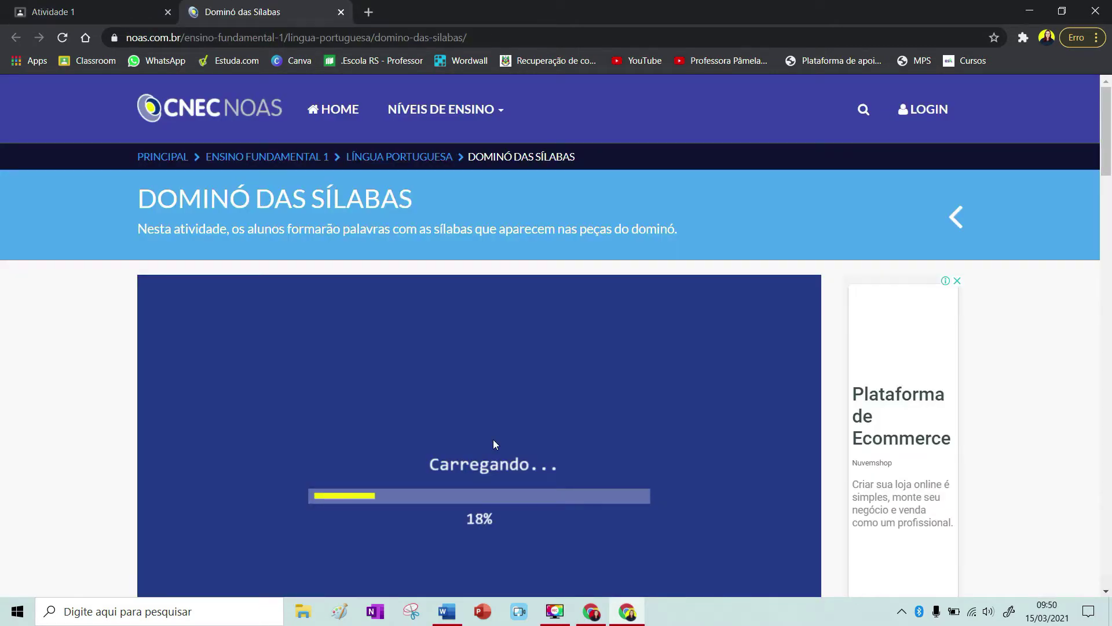
pyautogui.scroll(-2, 496, 454)
pyautogui.scroll(2, 495, 454)
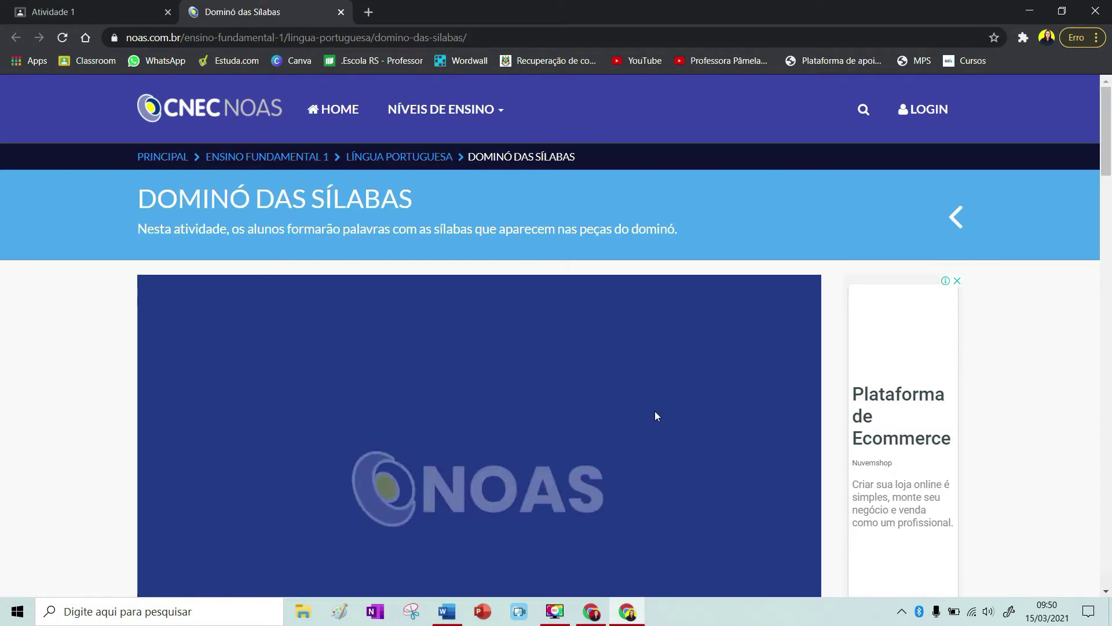
pyautogui.scroll(-3, 655, 411)
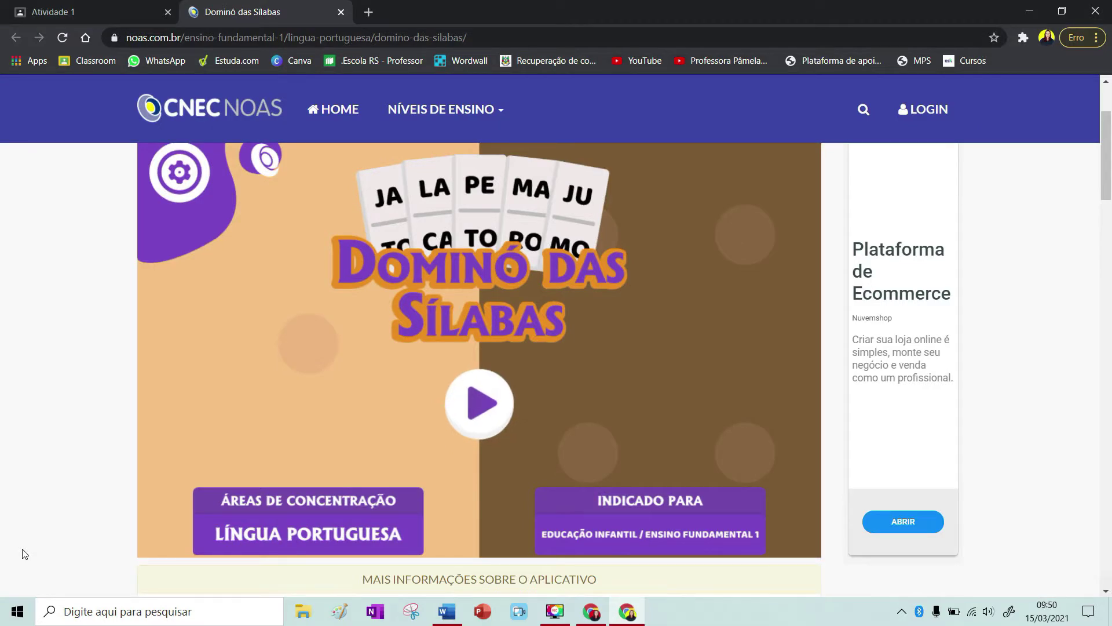
# Find and launch Ferramenta de Captura and take a rectangular capture of the game's start screen
pyautogui.press('super')
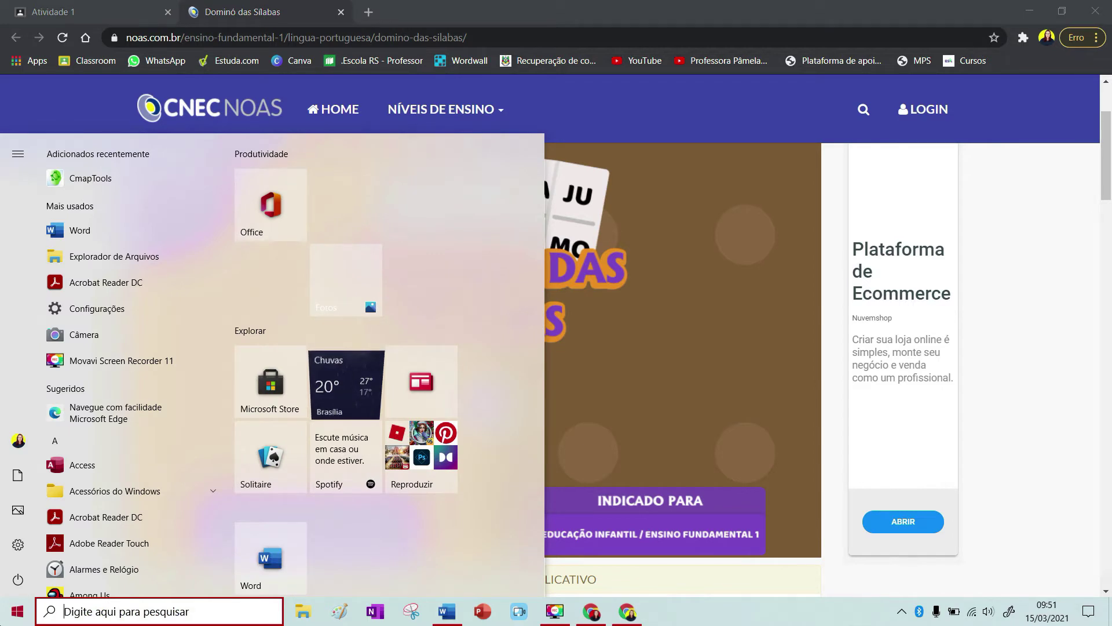
pyautogui.write('ferramenta')
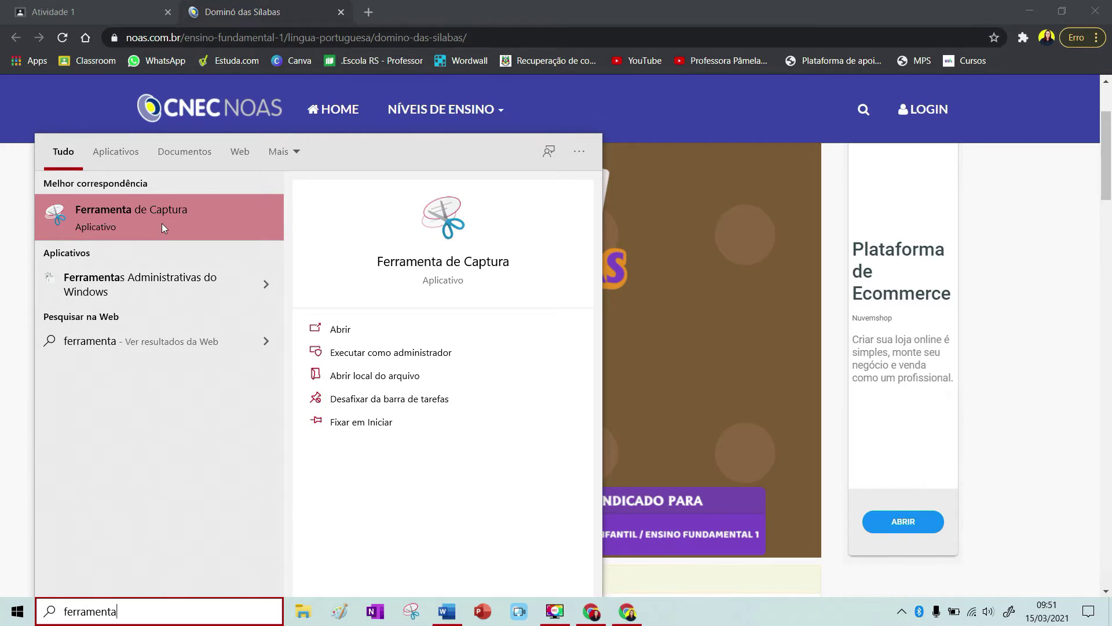
pyautogui.click(162, 224)
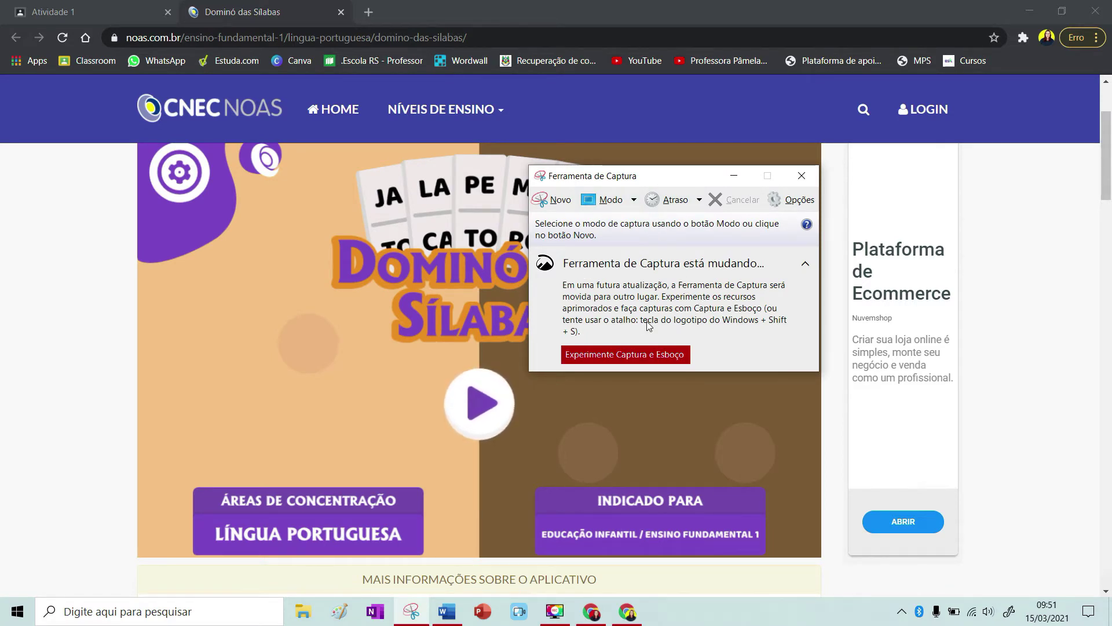
pyautogui.click(568, 201)
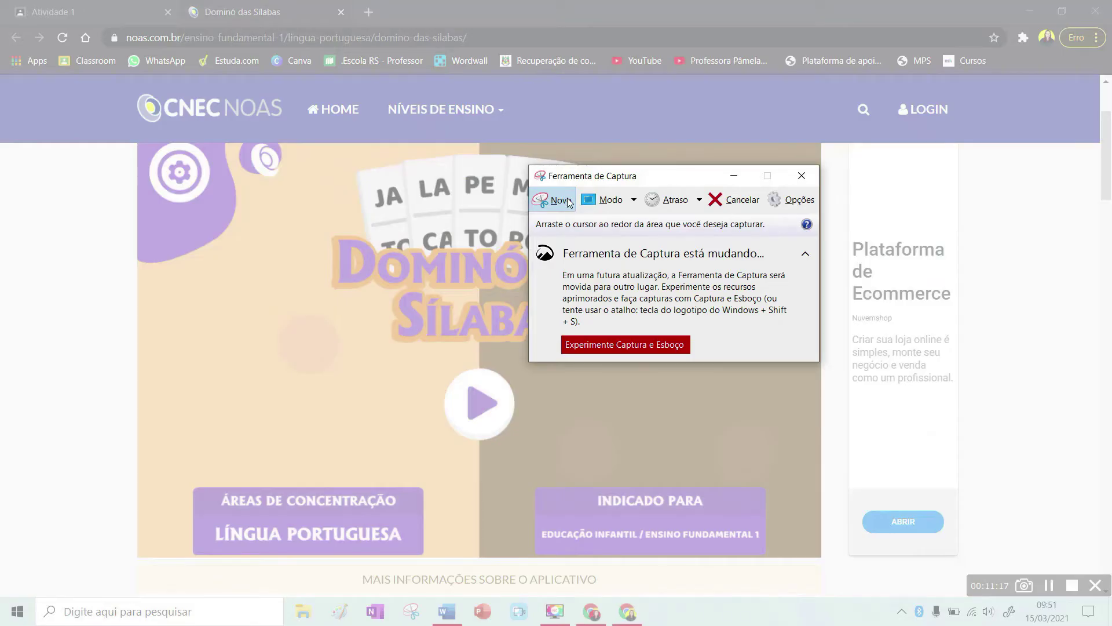
pyautogui.moveTo(138, 143); pyautogui.dragTo(824, 559)
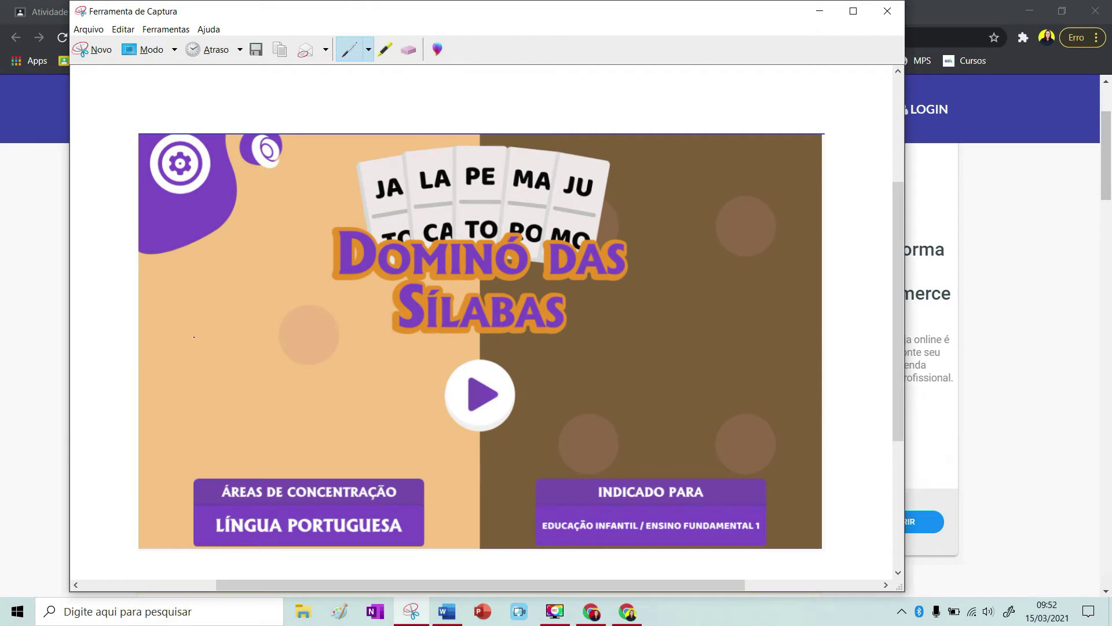
# Save the capture as a PNG named Atividade 1 in Área de Trabalho and close the capture tool
pyautogui.click(256, 51)
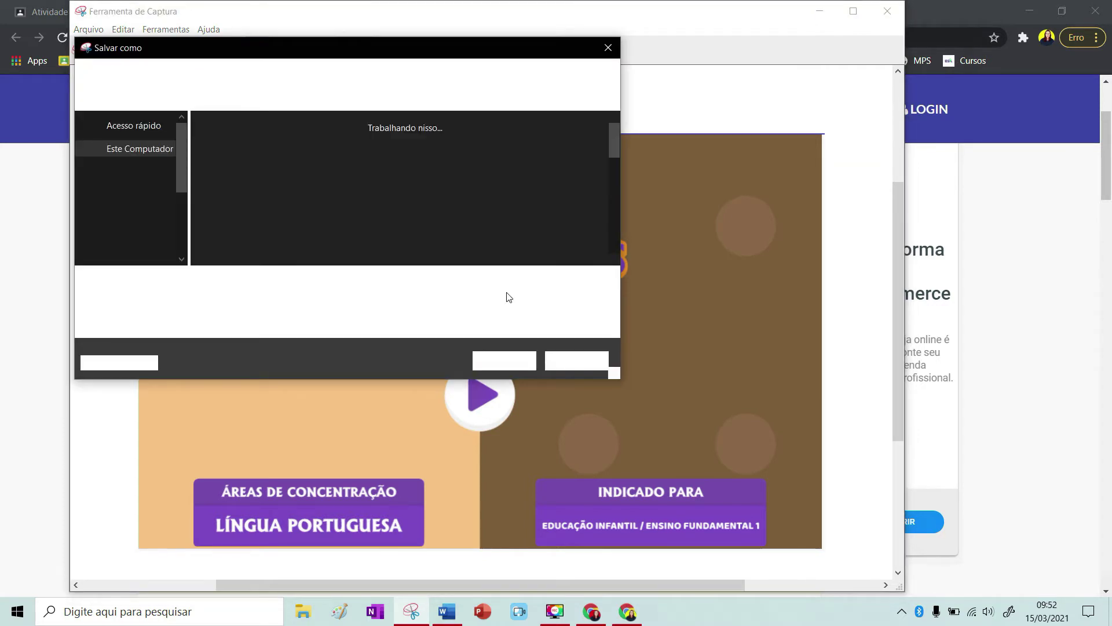
pyautogui.click(162, 149)
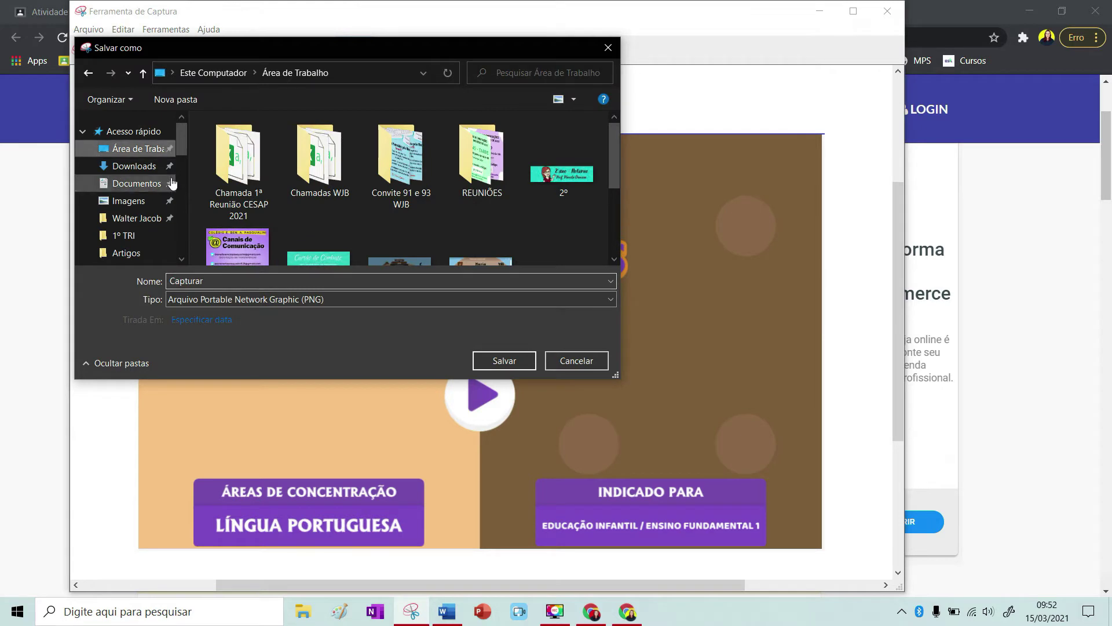
pyautogui.doubleClick(229, 280)
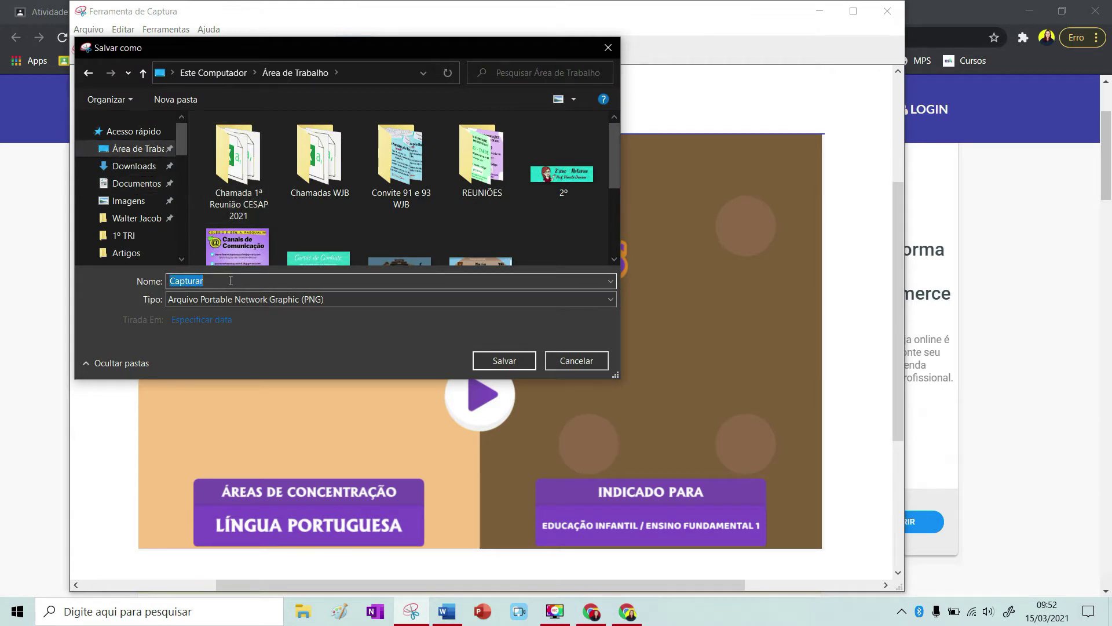
pyautogui.write('J')
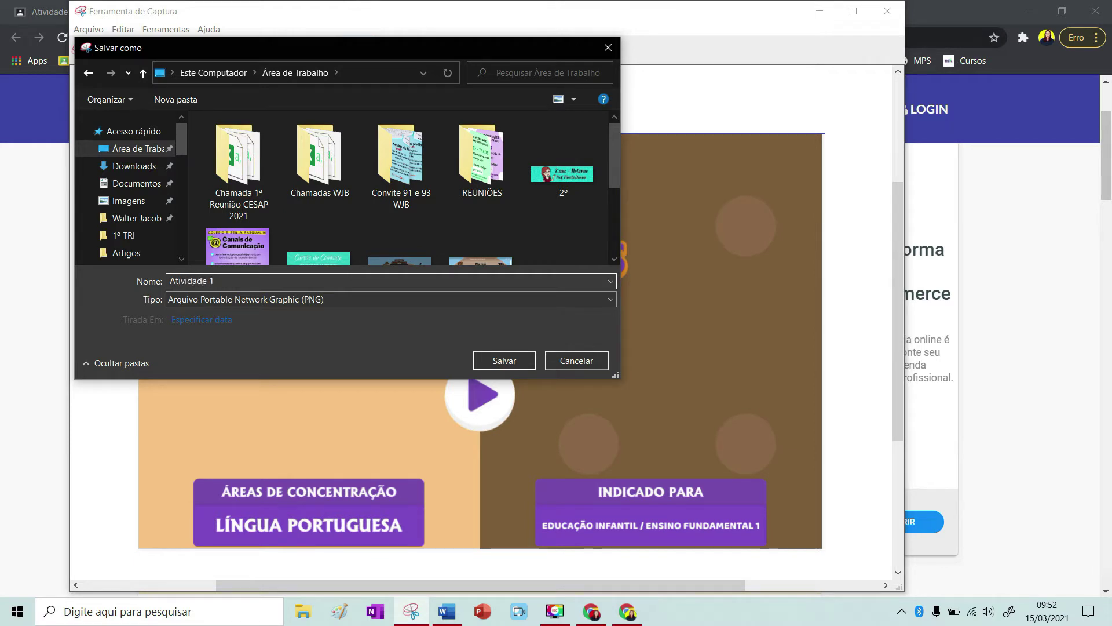
pyautogui.click(504, 360)
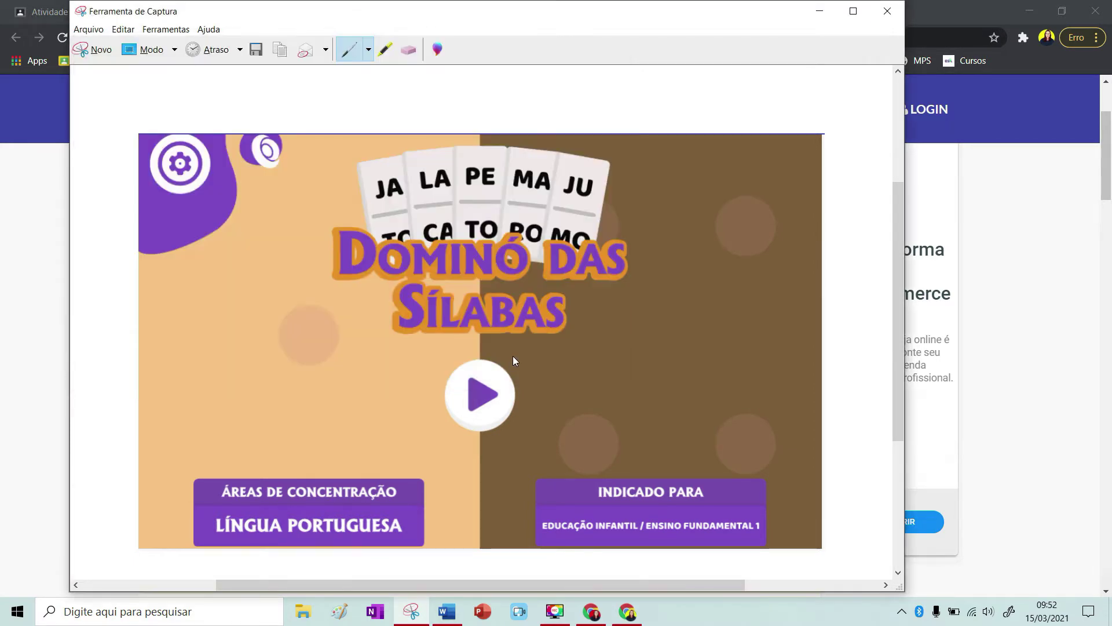
pyautogui.click(887, 13)
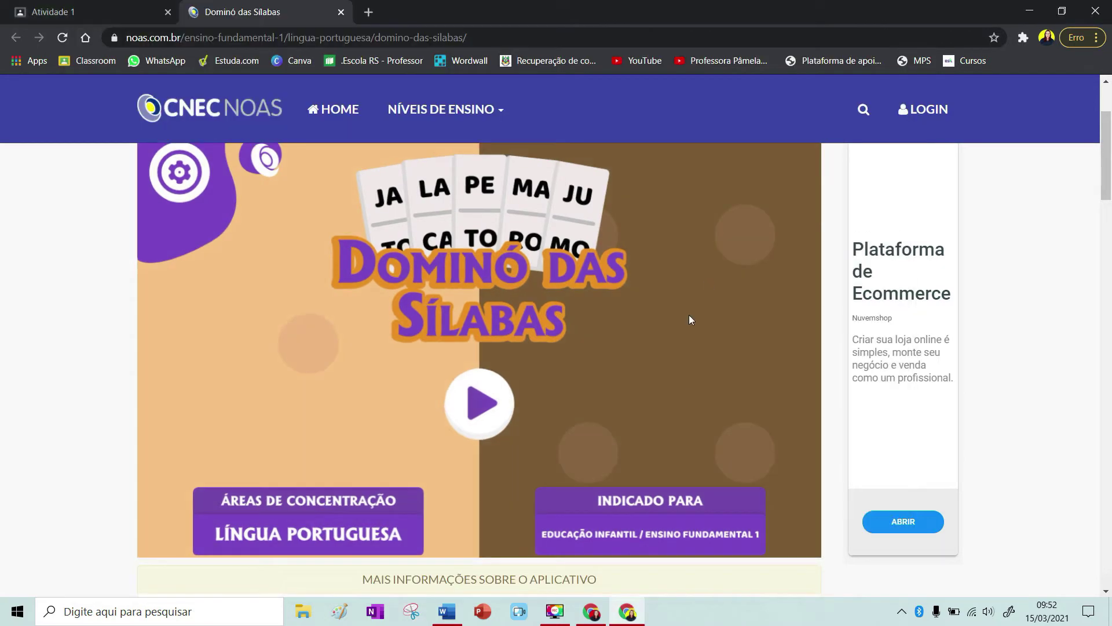
# Return from the game to the Atividade 1 assignment and attach the Atividade 1 PNG from Área de Trabalho to the student's work
pyautogui.click(105, 11)
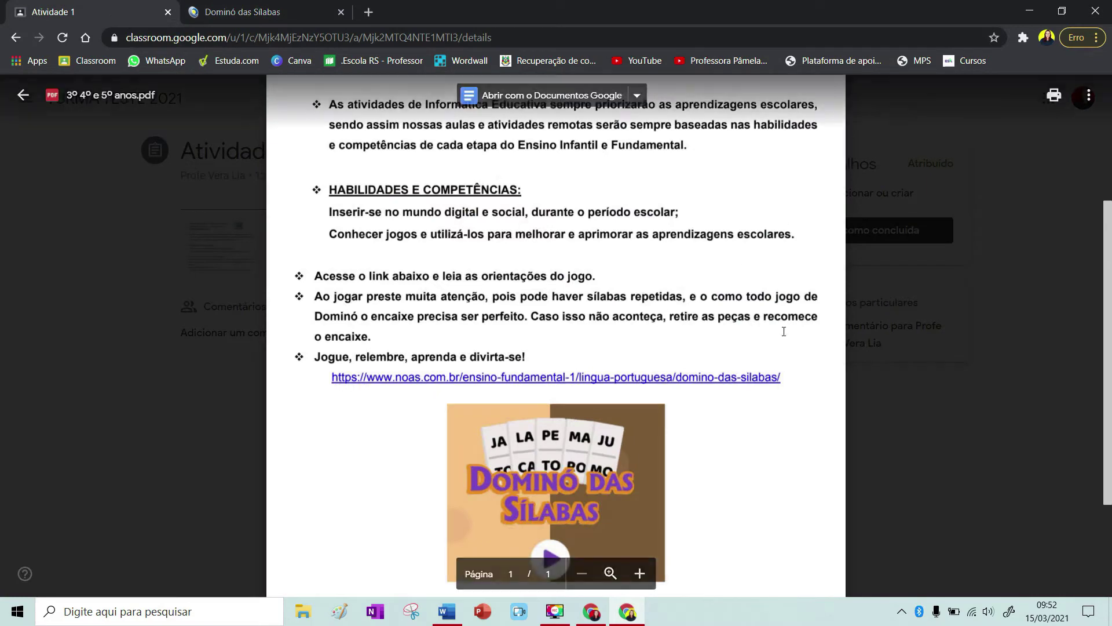
pyautogui.click(1016, 364)
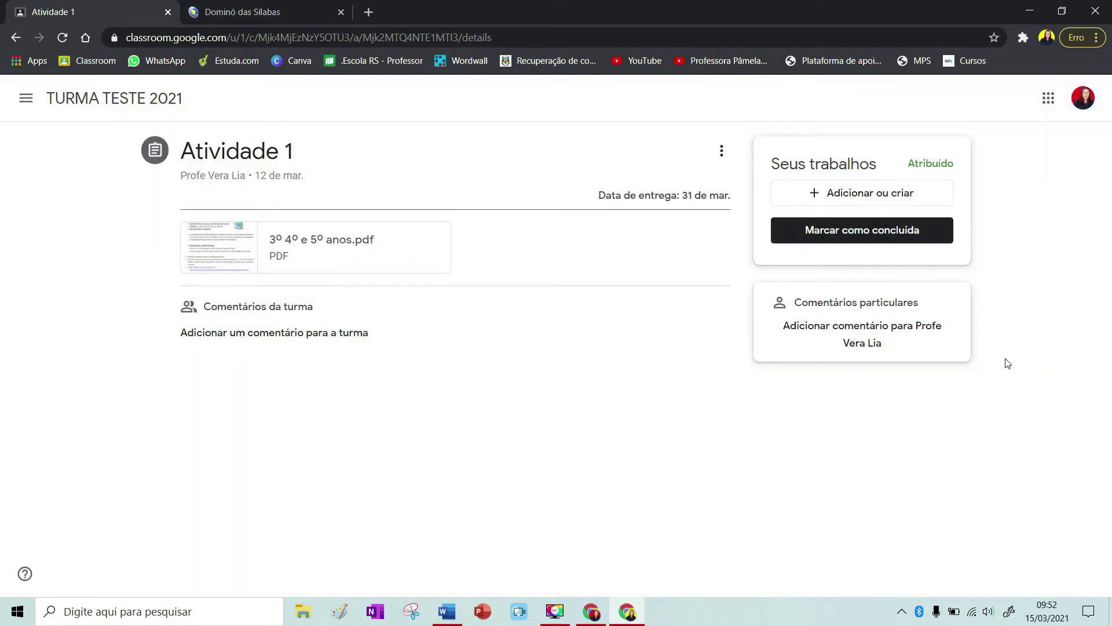
pyautogui.click(875, 199)
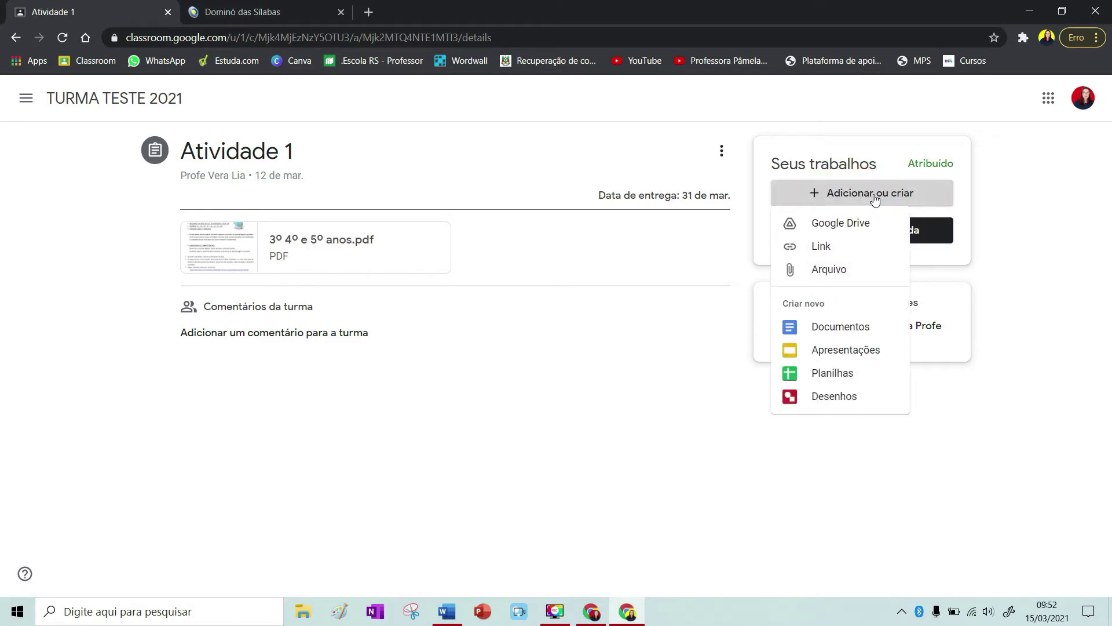
pyautogui.click(869, 276)
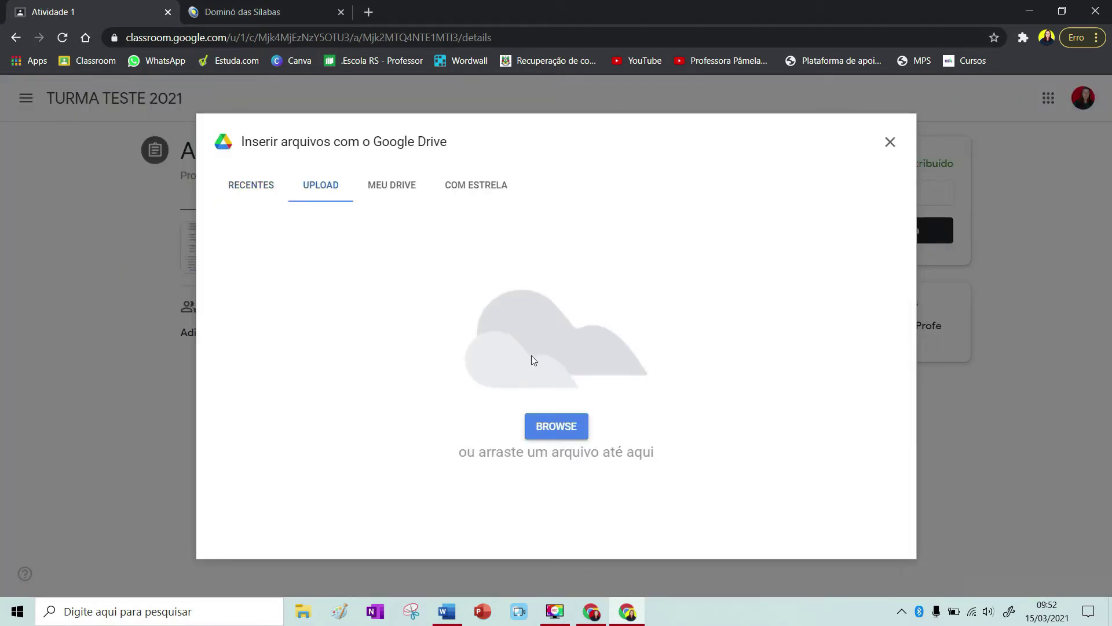
pyautogui.click(556, 427)
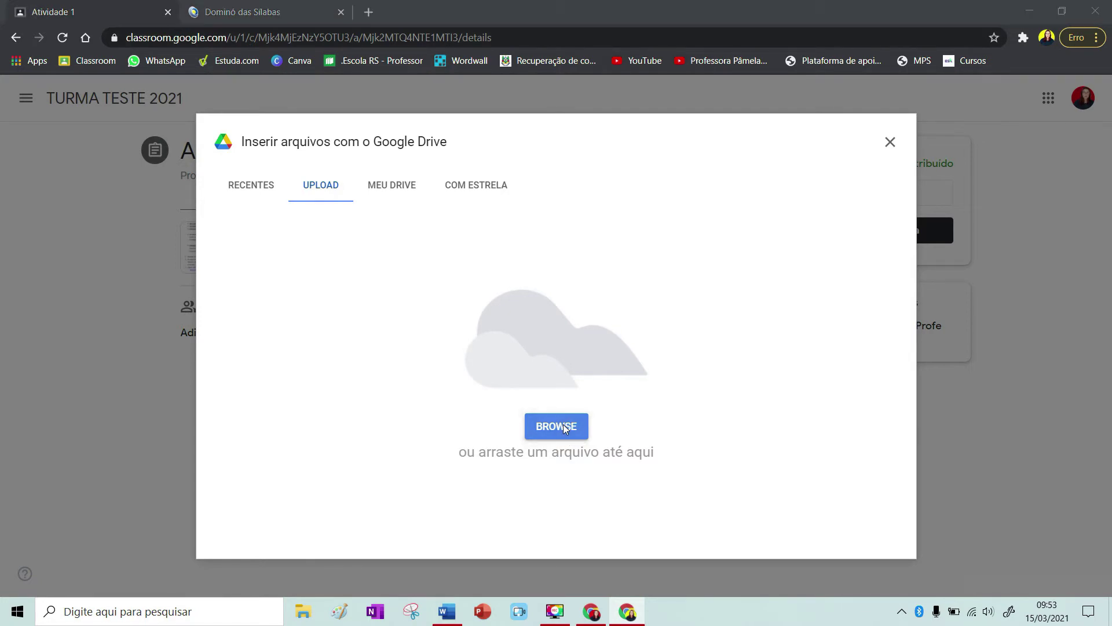
pyautogui.scroll(3, 64, 150)
pyautogui.click(66, 112)
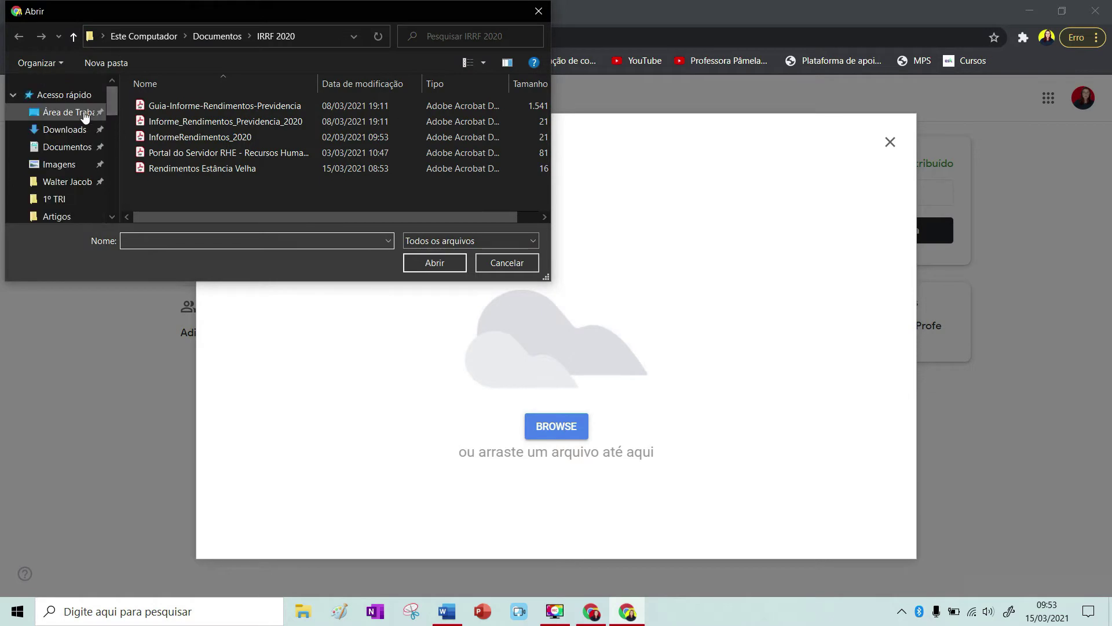
pyautogui.scroll(-2, 359, 171)
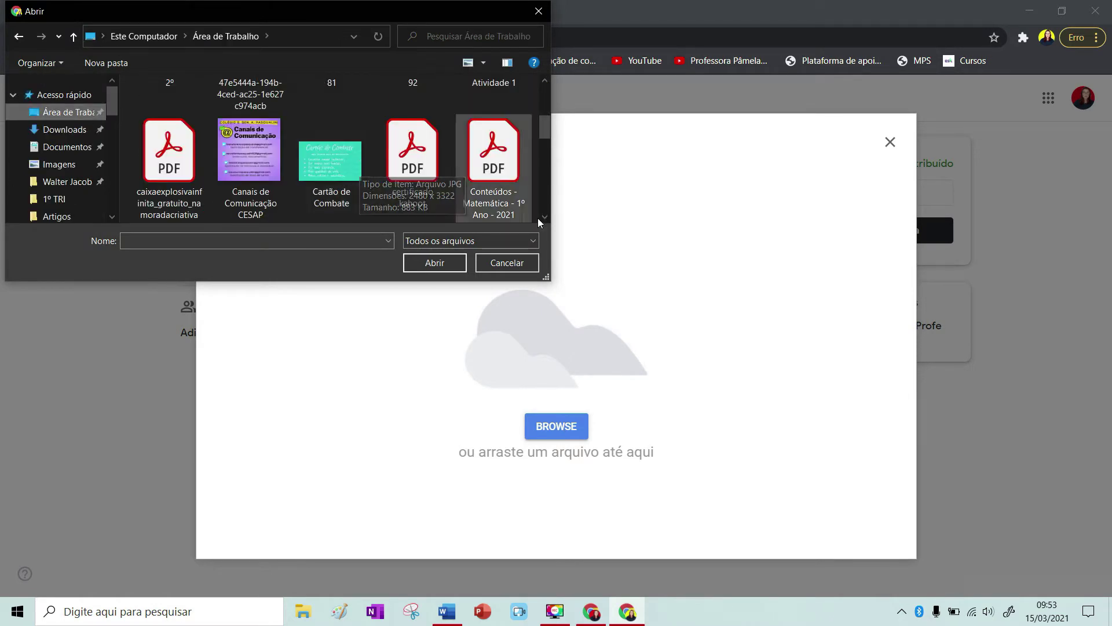
pyautogui.click(484, 80)
pyautogui.click(433, 262)
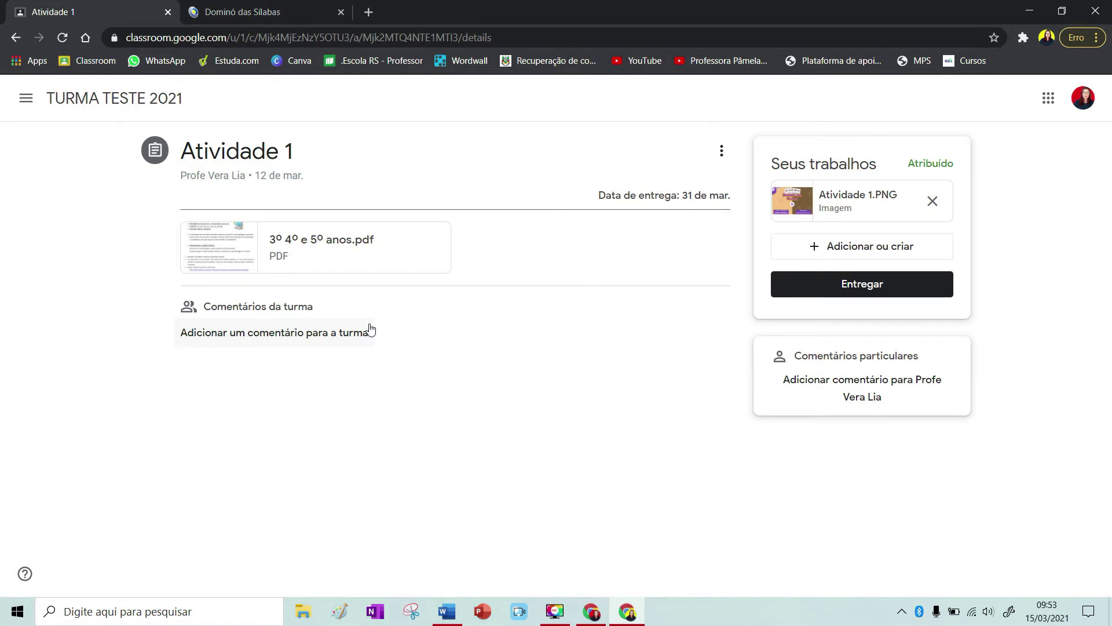
# Go back to the Dominó das Sílabas page, capture the whole screen and paste the capture into a blank Paint canvas
pyautogui.click(240, 12)
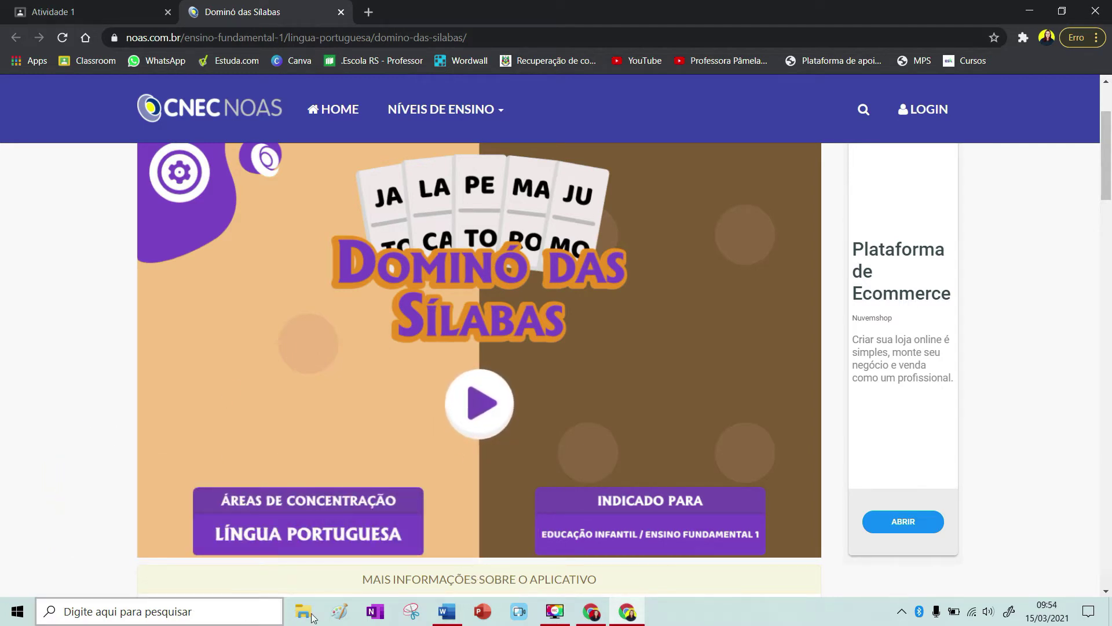
pyautogui.click(340, 612)
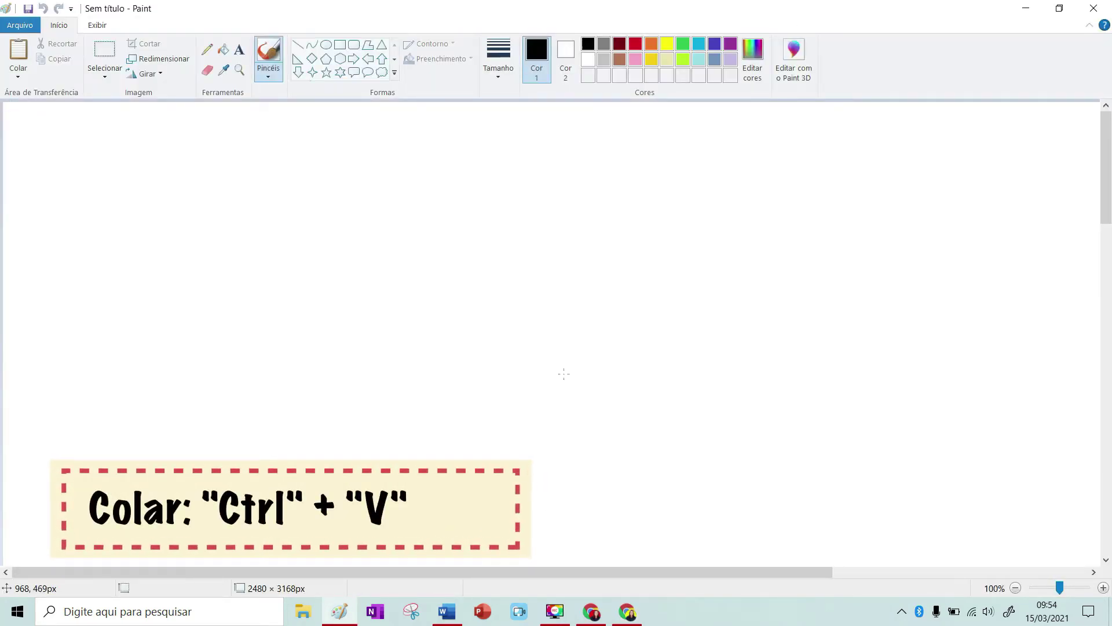
pyautogui.hotkey('ctrl', 'v')
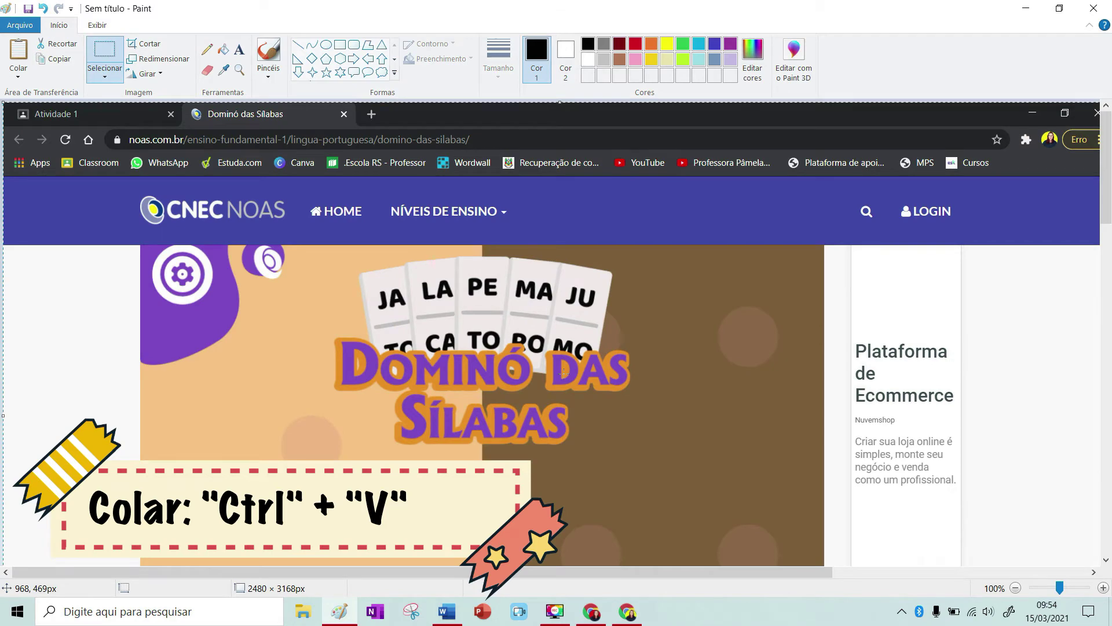
pyautogui.scroll(-6, 563, 374)
pyautogui.scroll(6, 484, 409)
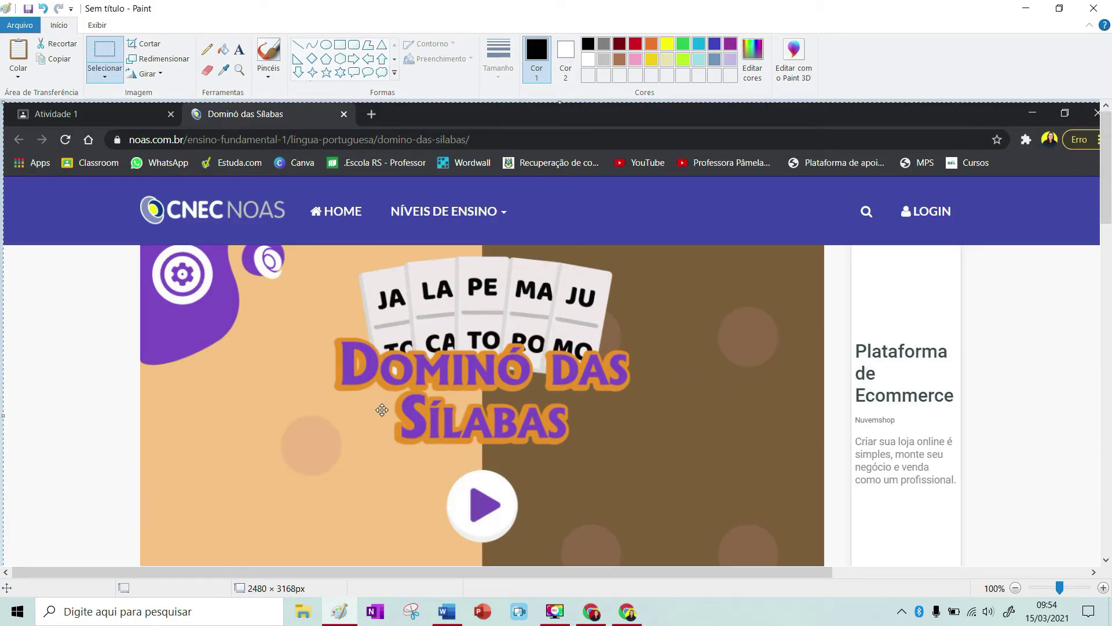
# Shift the pasted capture and shrink the canvas to about 1184 × 722 px so only the game's start screen remains
pyautogui.moveTo(319, 354); pyautogui.dragTo(226, 262)
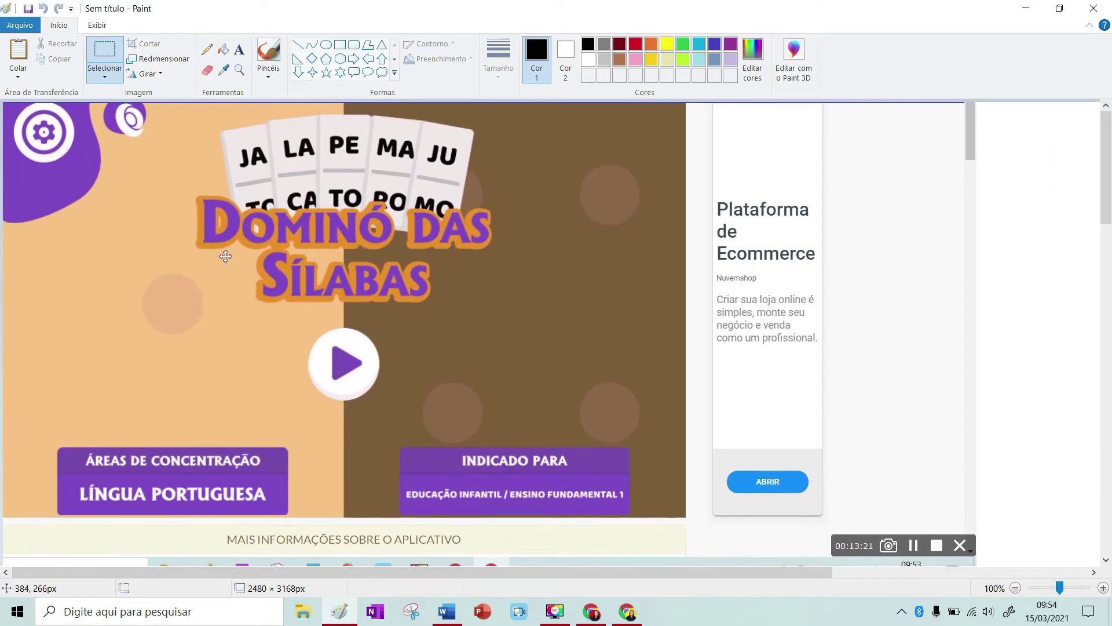
pyautogui.scroll(-2, 391, 357)
pyautogui.moveTo(364, 331); pyautogui.dragTo(175, 303)
pyautogui.moveTo(88, 561); pyautogui.dragTo(95, 293)
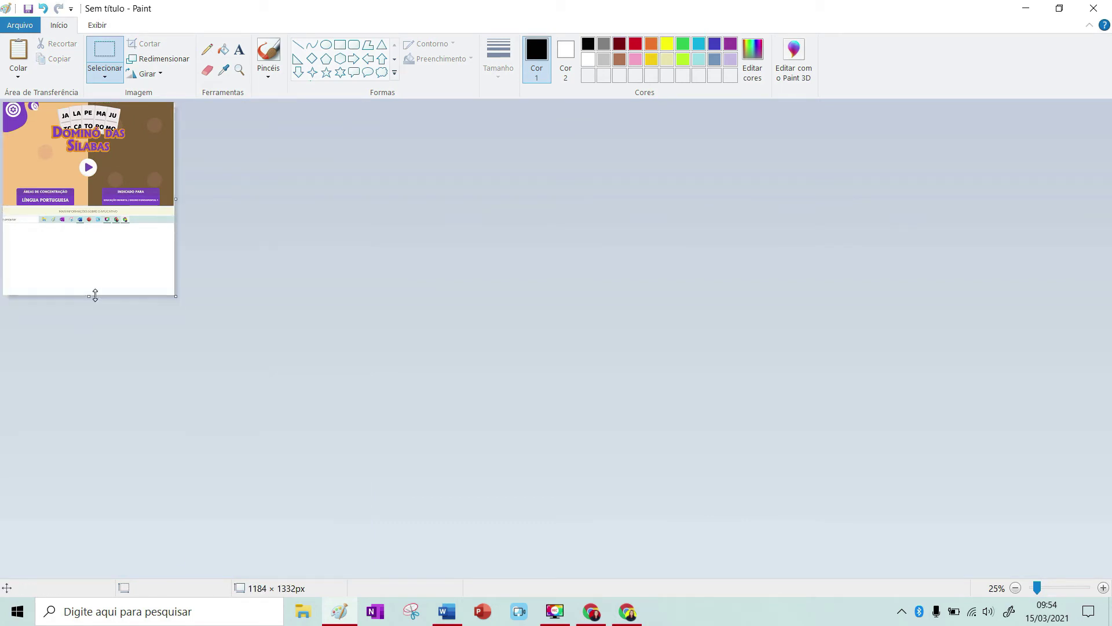
pyautogui.scroll(2, 116, 348)
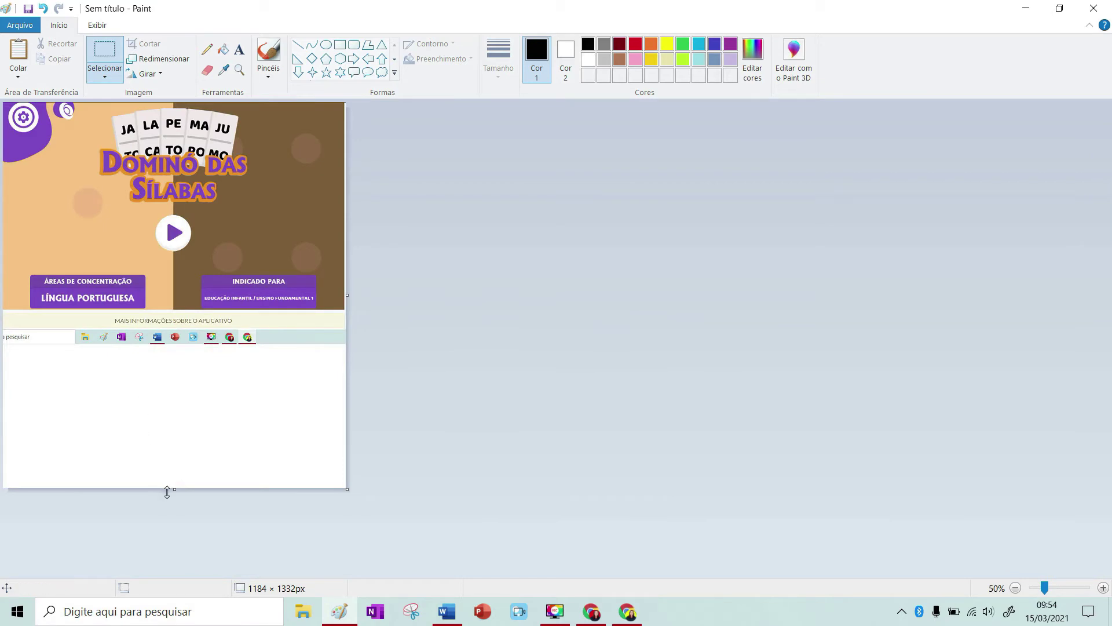
pyautogui.moveTo(167, 489); pyautogui.dragTo(165, 311)
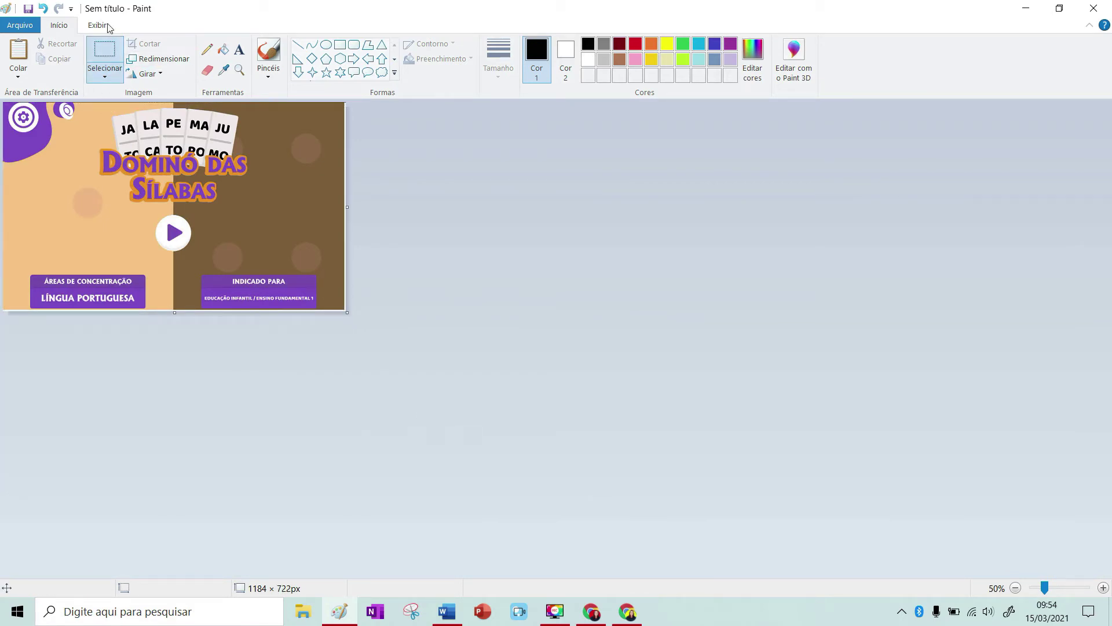
# Save the cropped image as a PNG named Atividade 1 print screen in Área de Trabalho
pyautogui.click(27, 9)
pyautogui.write('Atividade 1 print screen')
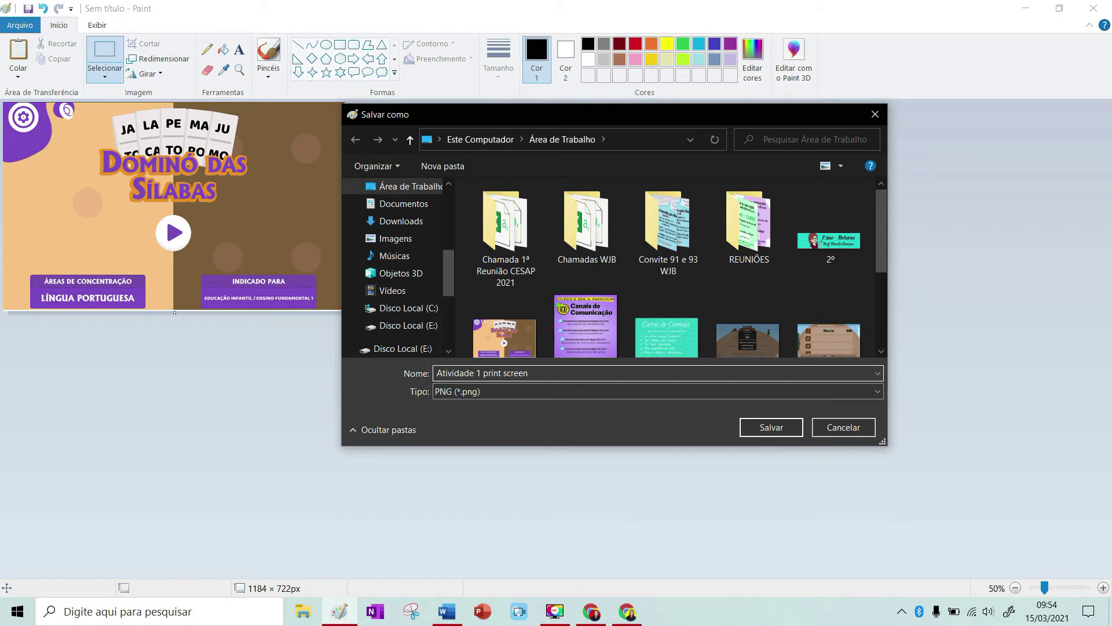
pyautogui.click(778, 428)
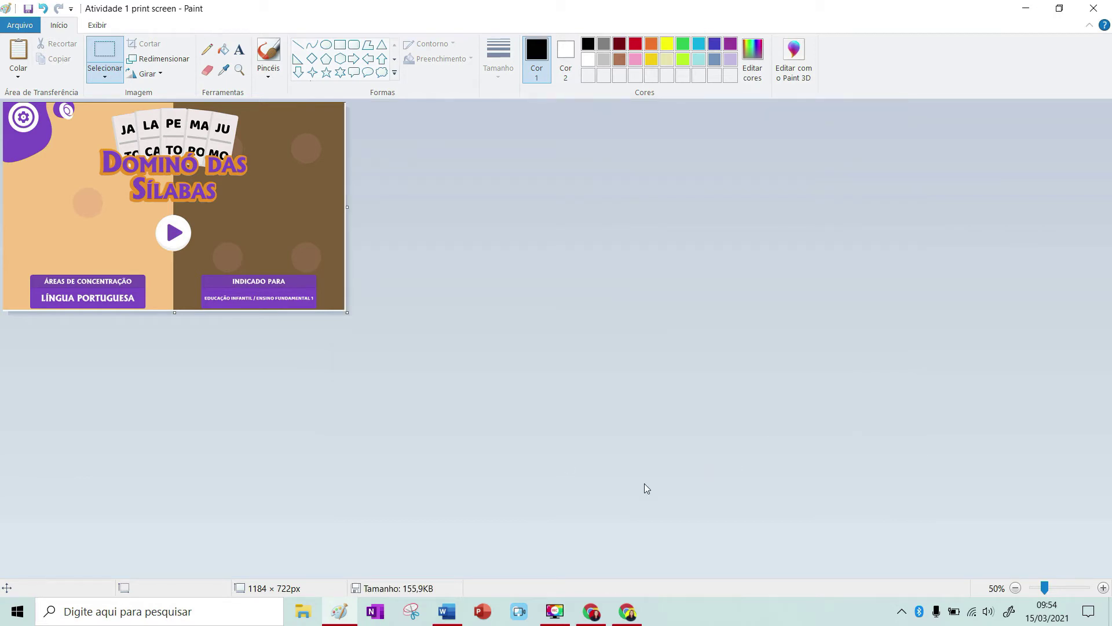
# Switch back to Atividade 1 in Google Classroom and attach the Atividade 1 print screen image from Área de Trabalho to the work
pyautogui.click(630, 615)
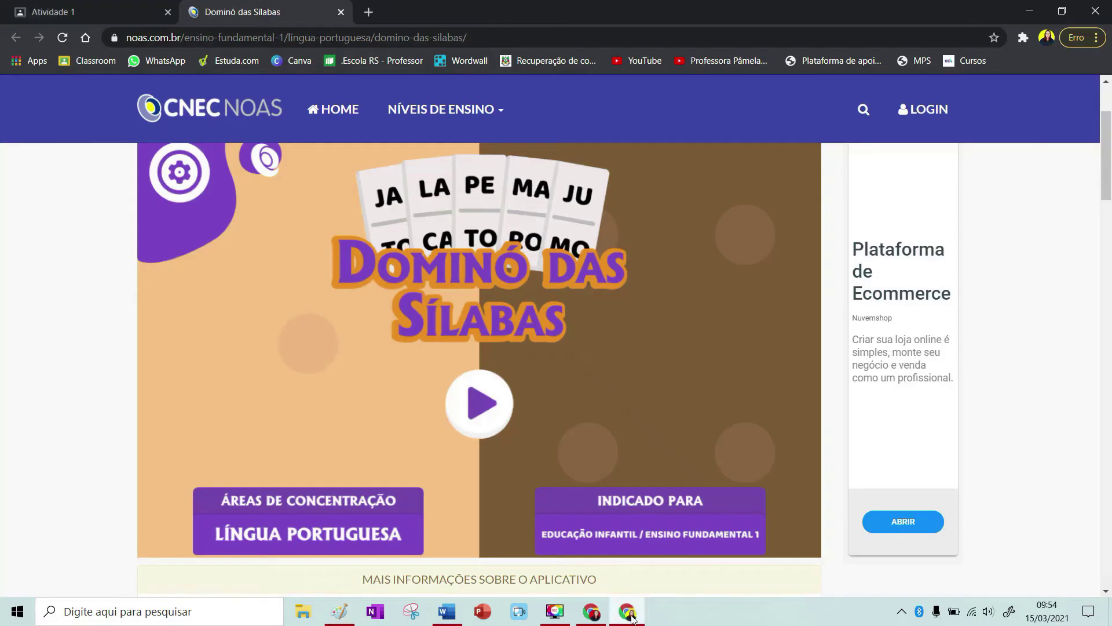
pyautogui.click(100, 5)
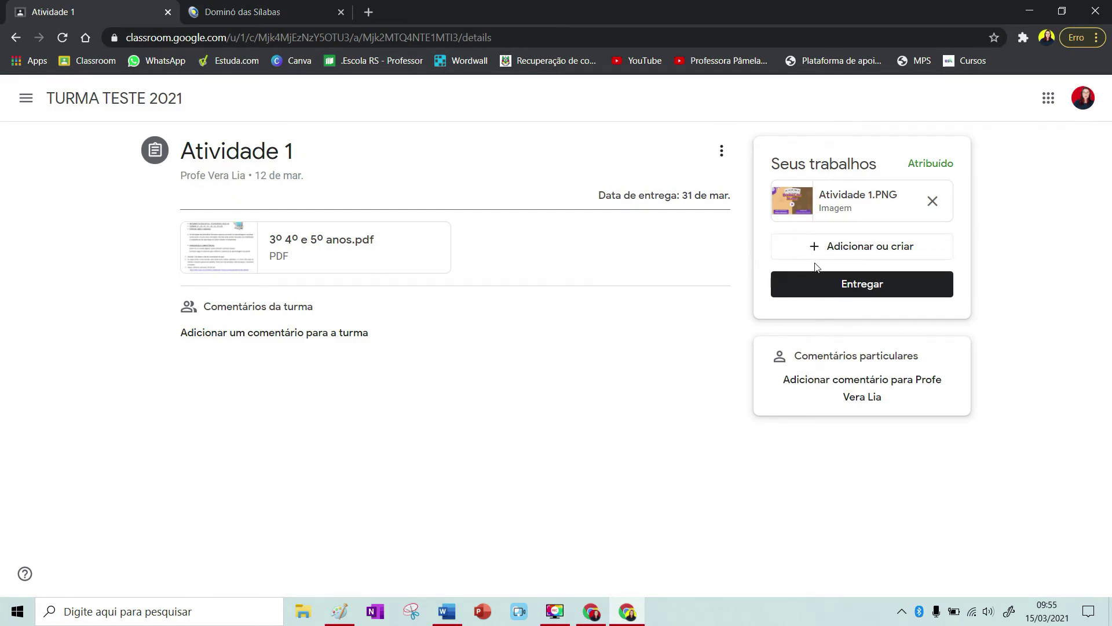
pyautogui.click(849, 251)
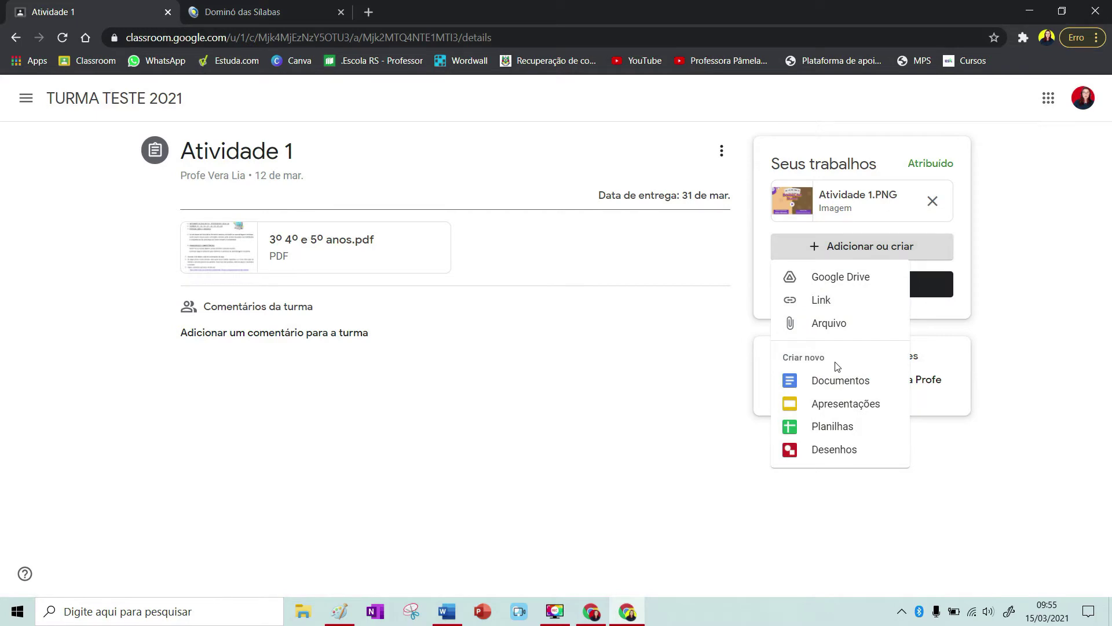
pyautogui.click(827, 323)
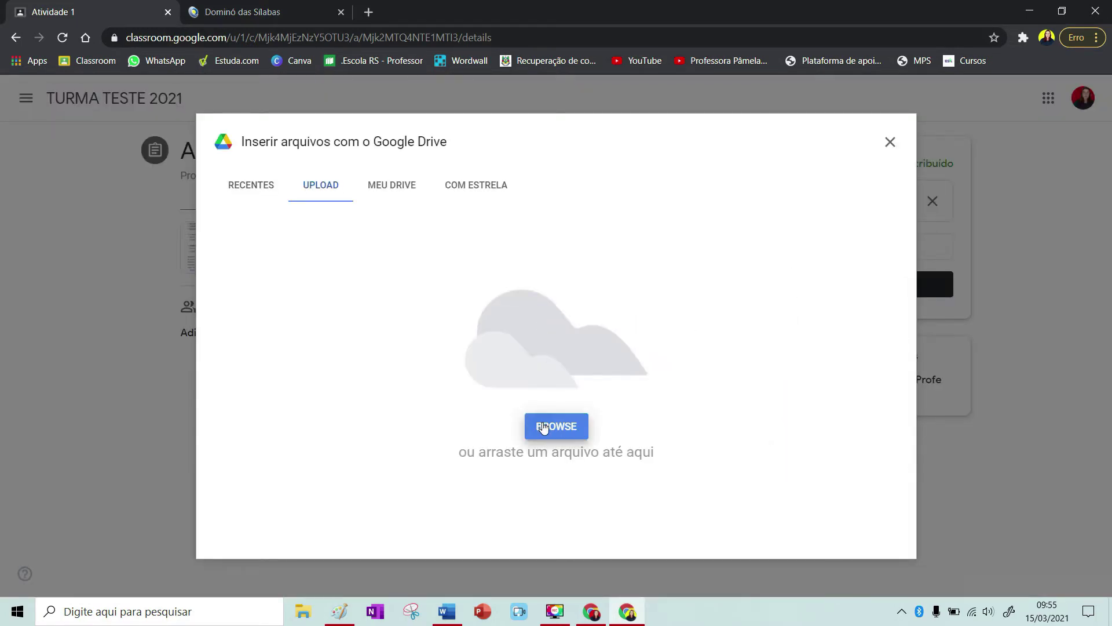
pyautogui.click(543, 427)
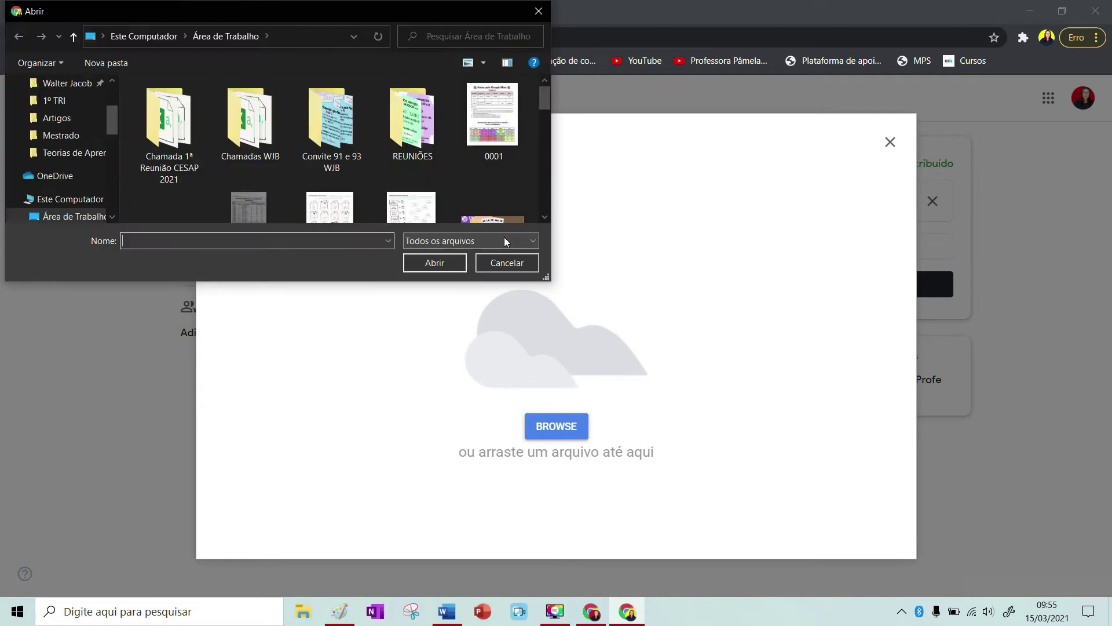
pyautogui.scroll(-3, 333, 176)
pyautogui.scroll(-2, 408, 172)
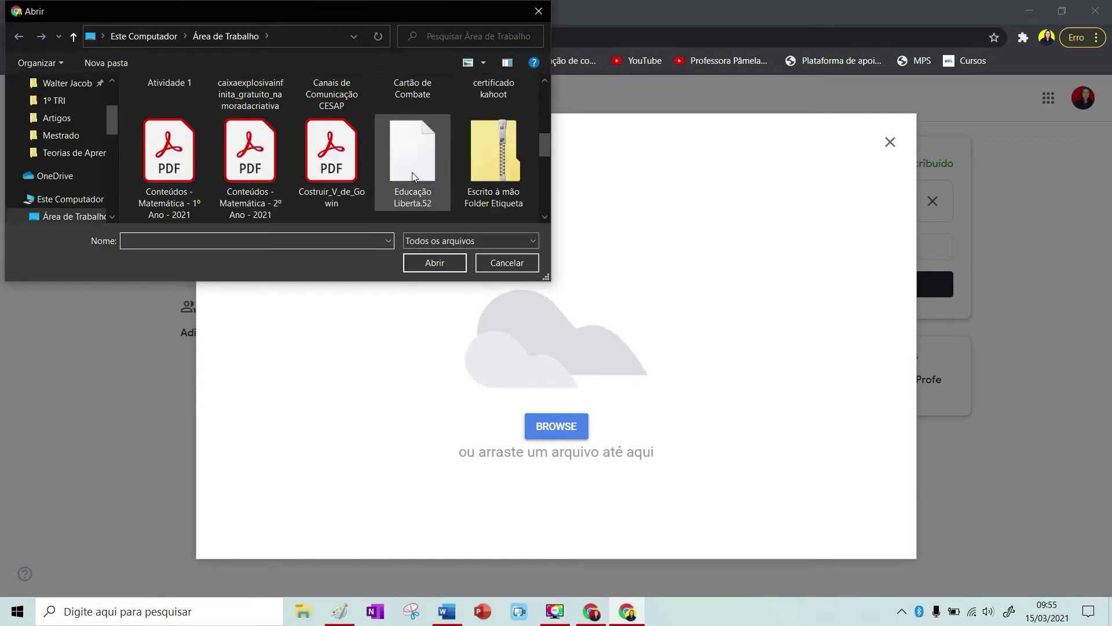
pyautogui.scroll(2, 412, 172)
pyautogui.scroll(1, 411, 172)
pyautogui.click(498, 139)
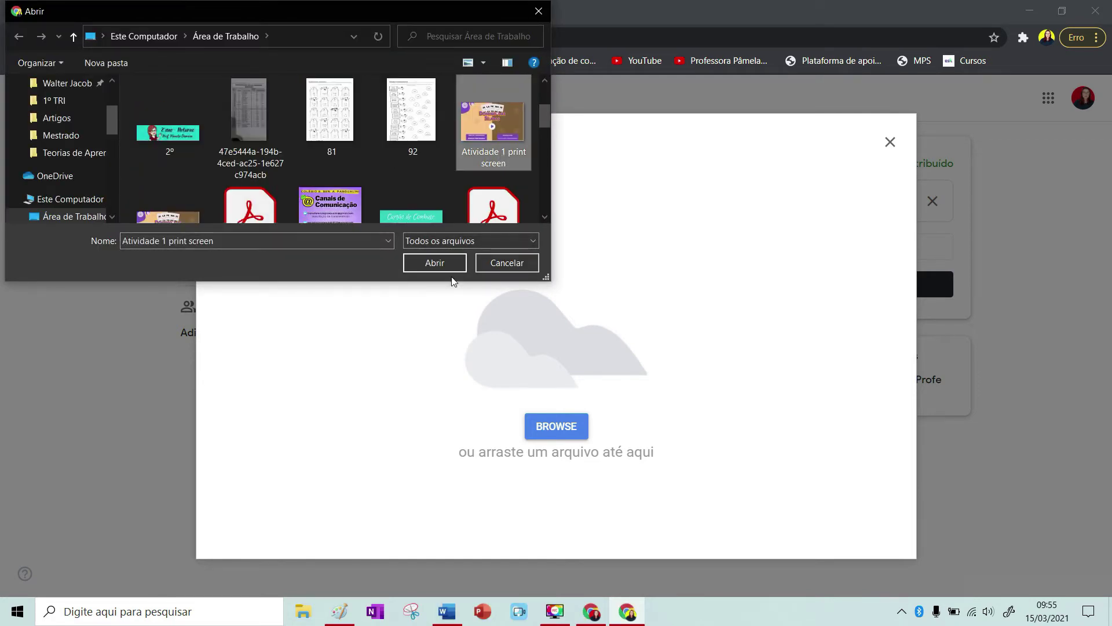
pyautogui.click(429, 264)
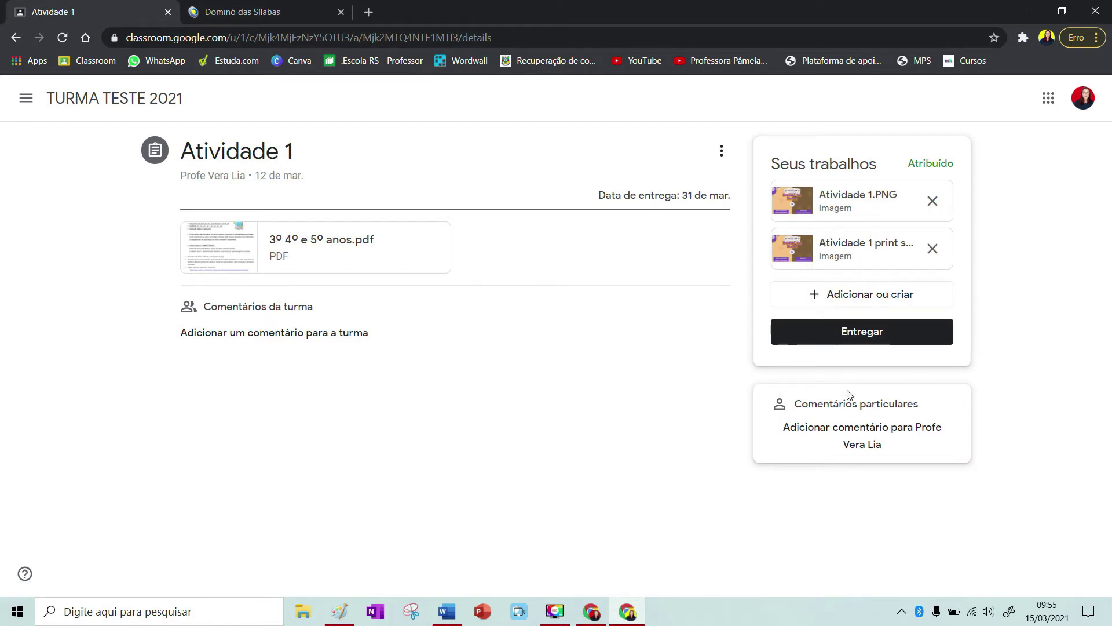
# Remove the Atividade 1 print screen attachment and turn in the assignment with only Atividade 1.PNG attached
pyautogui.click(933, 250)
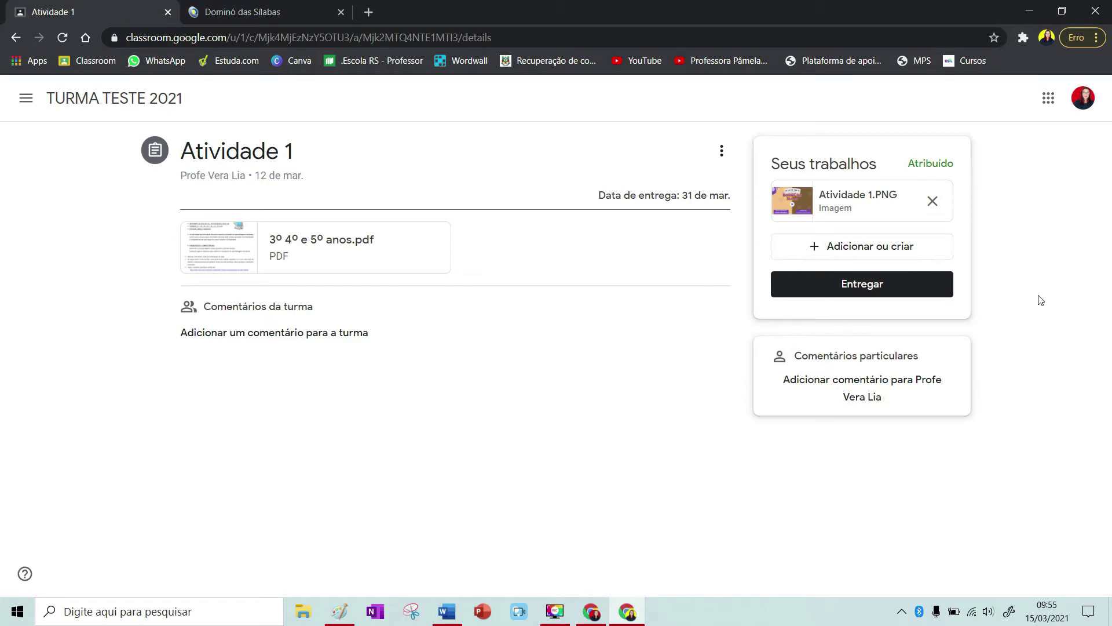
pyautogui.click(860, 293)
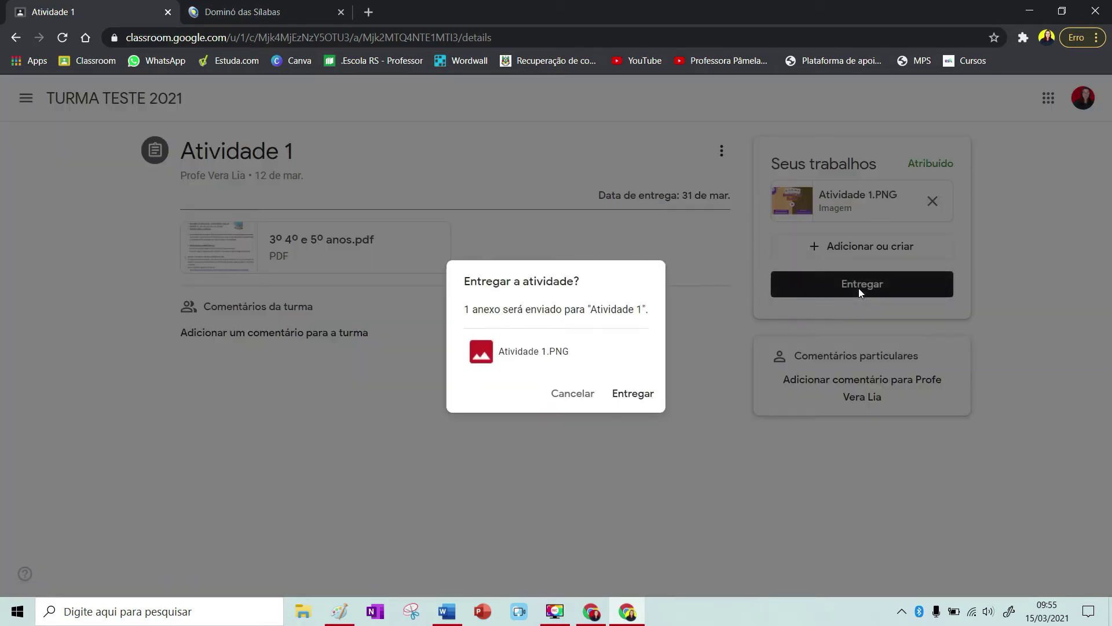
pyautogui.click(641, 396)
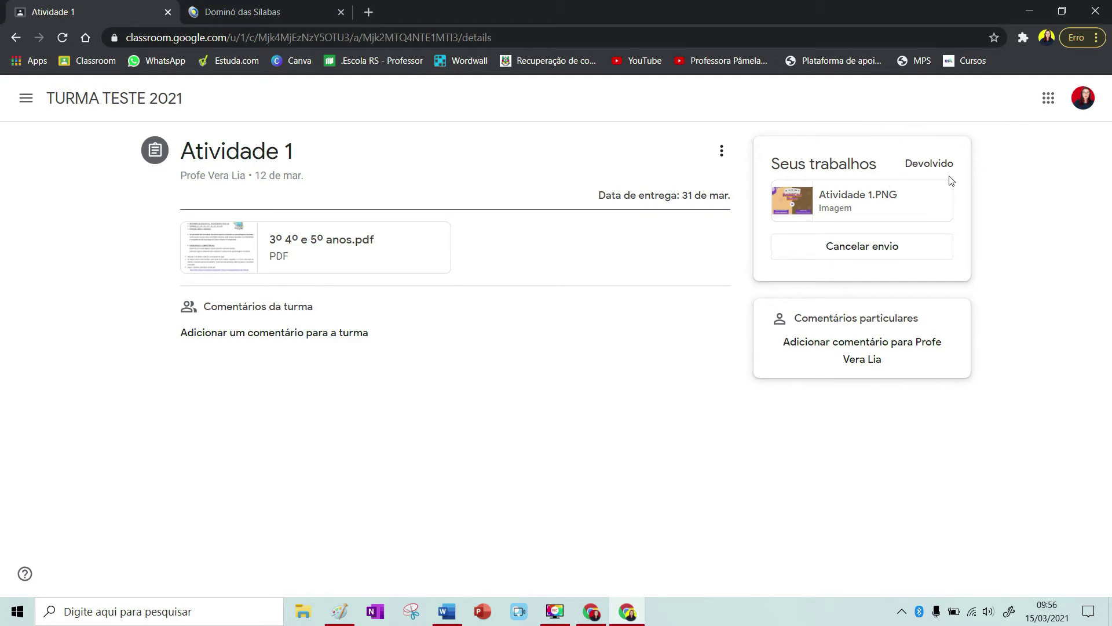
# Return to the list of activities for TURMA TESTE 2021 and open the full details of Atividade 2
pyautogui.hotkey('alt', 'Left')
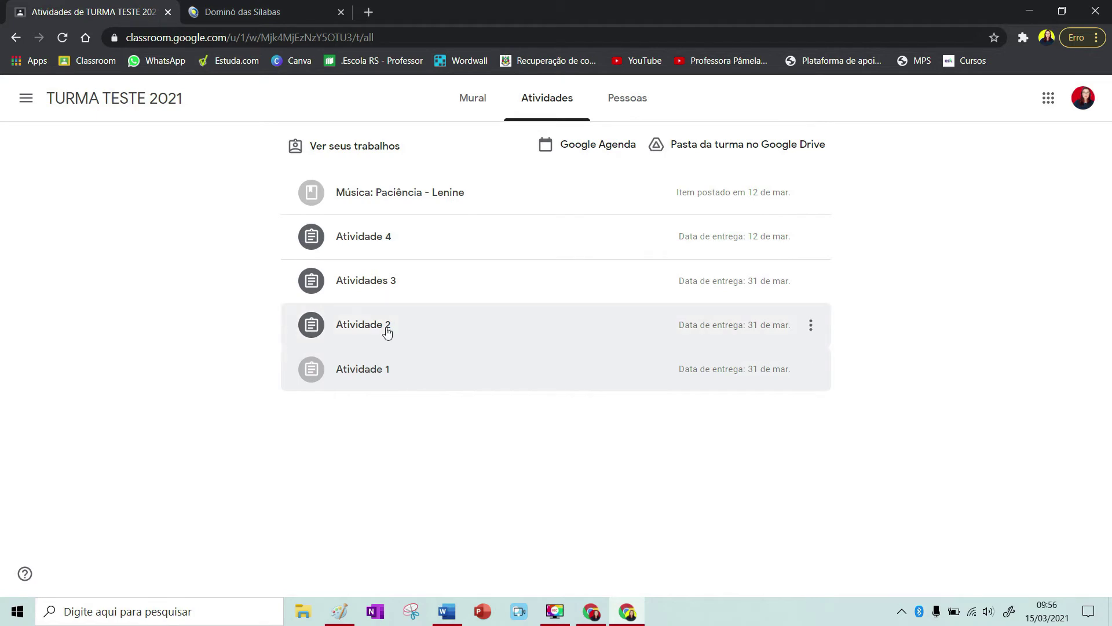
pyautogui.click(385, 331)
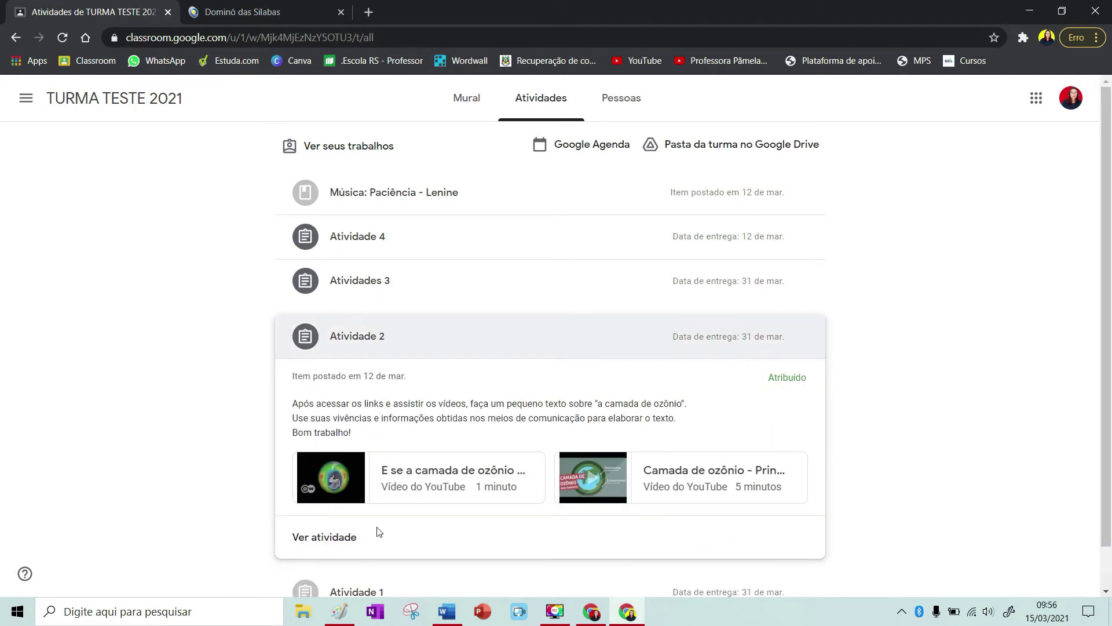
pyautogui.click(338, 537)
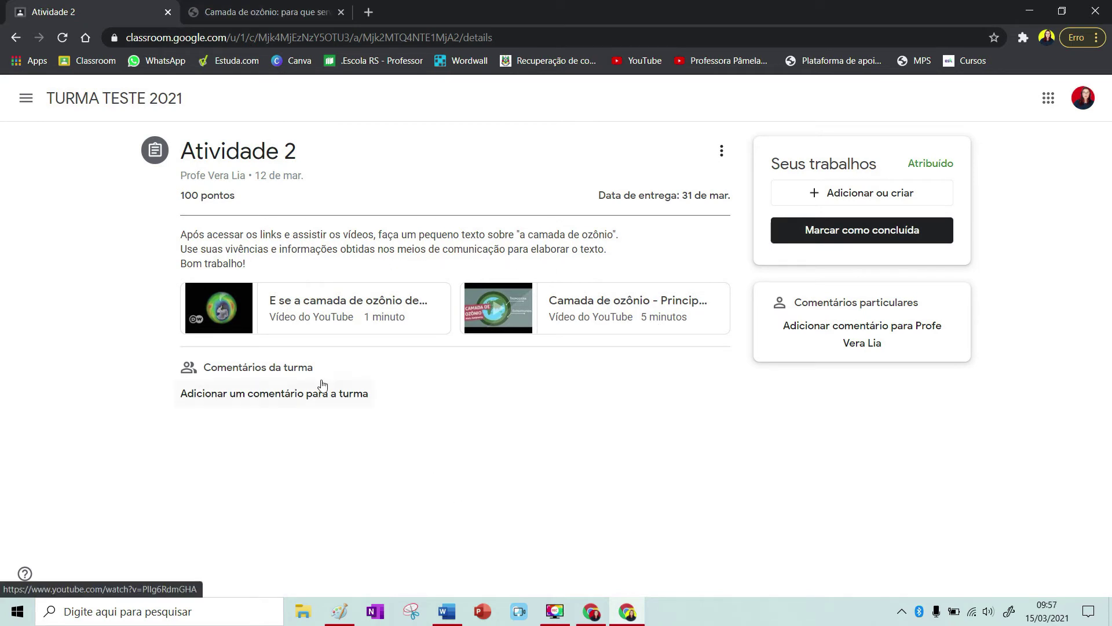
# Play the attached video "E se a camada de ozônio desaparecesse?" and close its preview
pyautogui.click(221, 304)
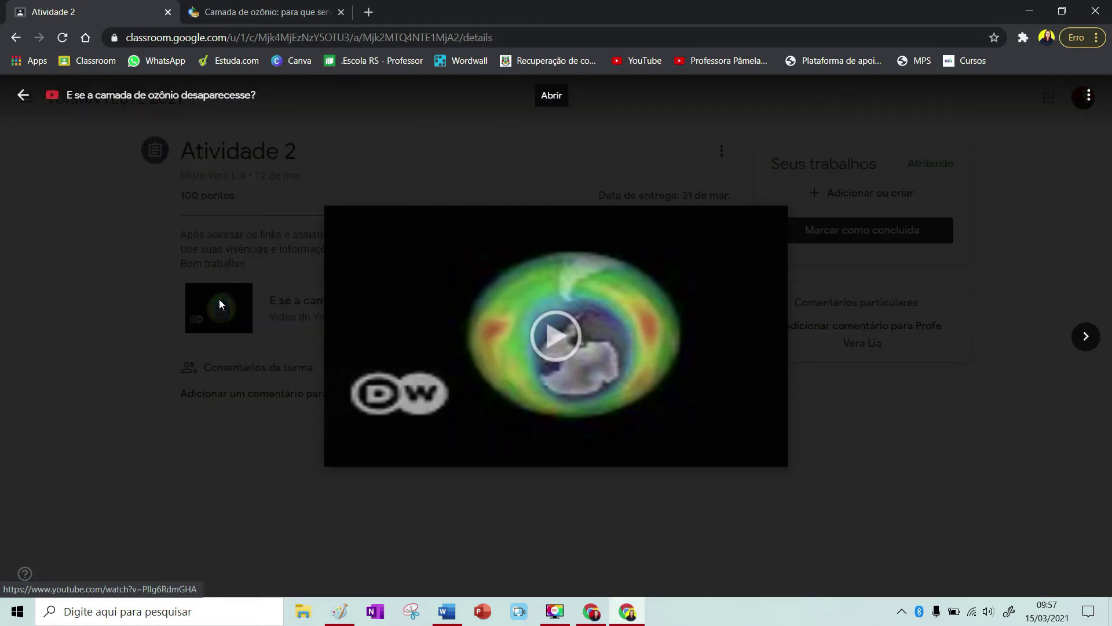
pyautogui.click(555, 338)
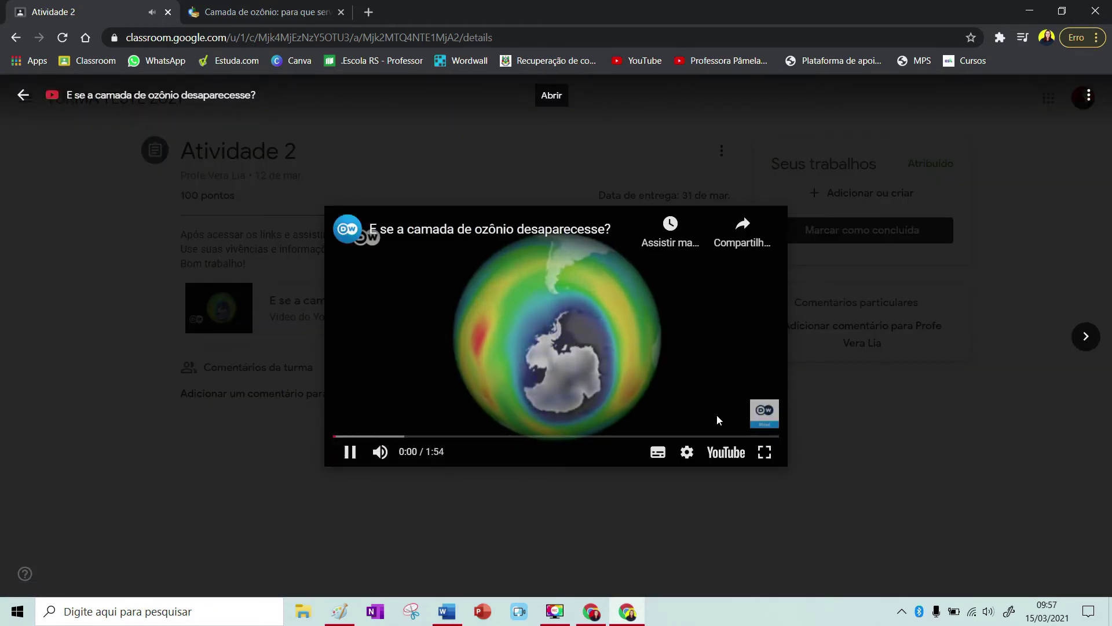
pyautogui.click(911, 461)
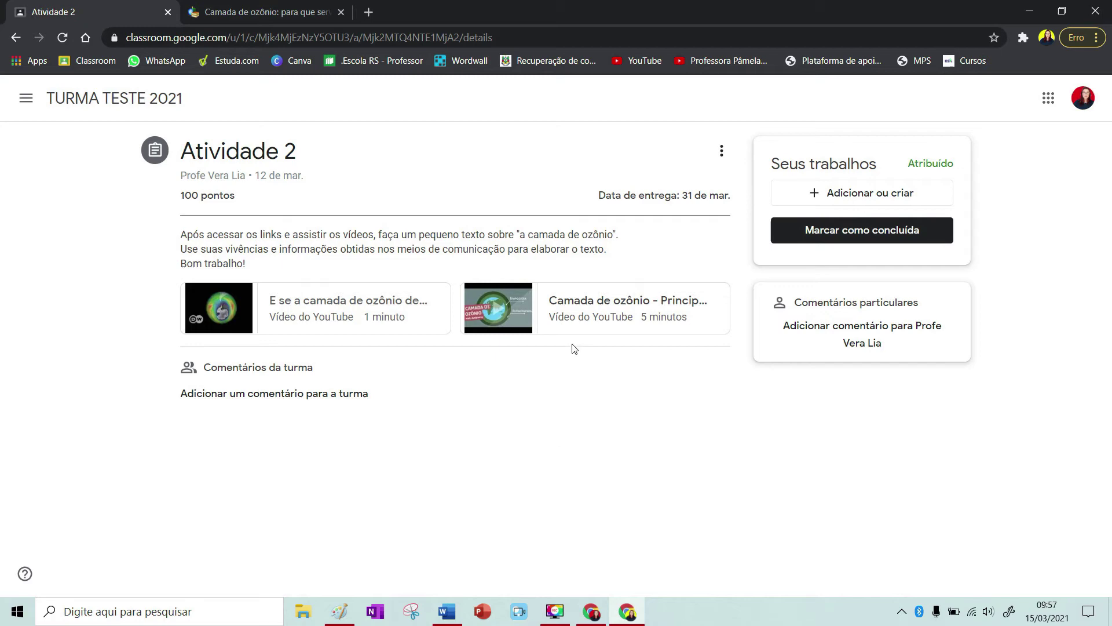
# Preview the attached video "Camada de ozônio - Principais impactos | Geografia" and close it
pyautogui.click(573, 318)
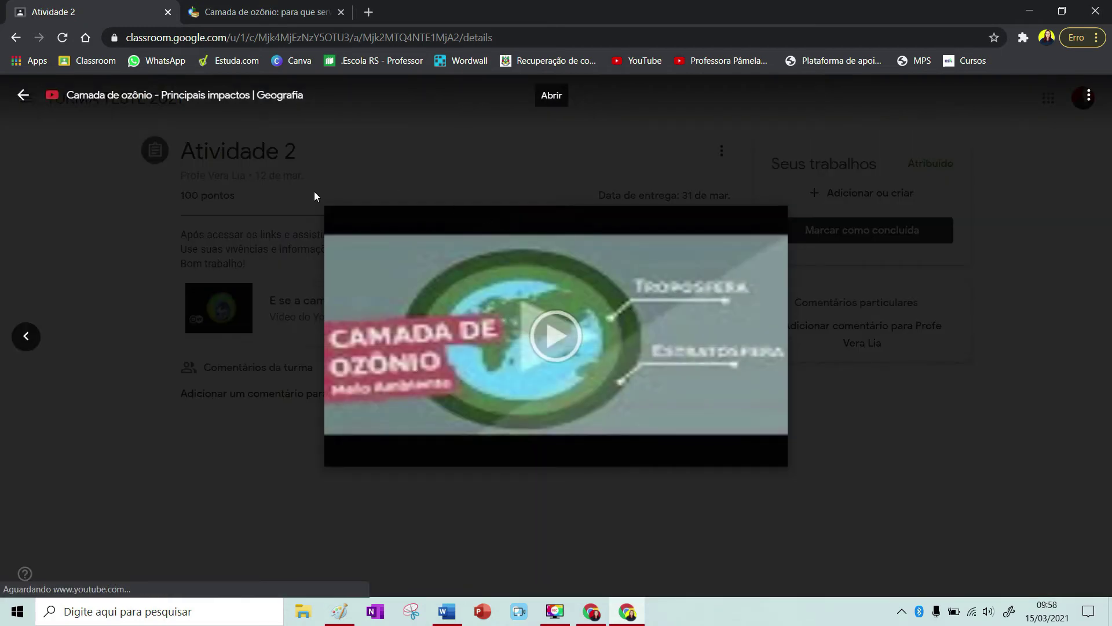
pyautogui.click(216, 525)
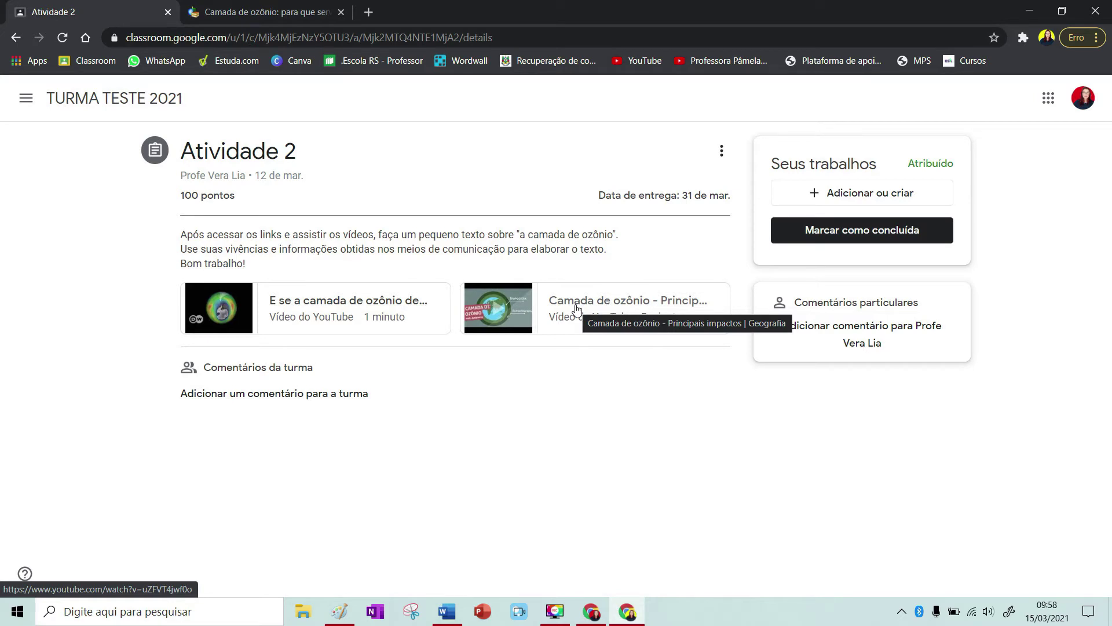
# Create a new Google Docs document in Atividade 2's work, write the "Camada de Ozônio" text in it and close it
pyautogui.click(837, 201)
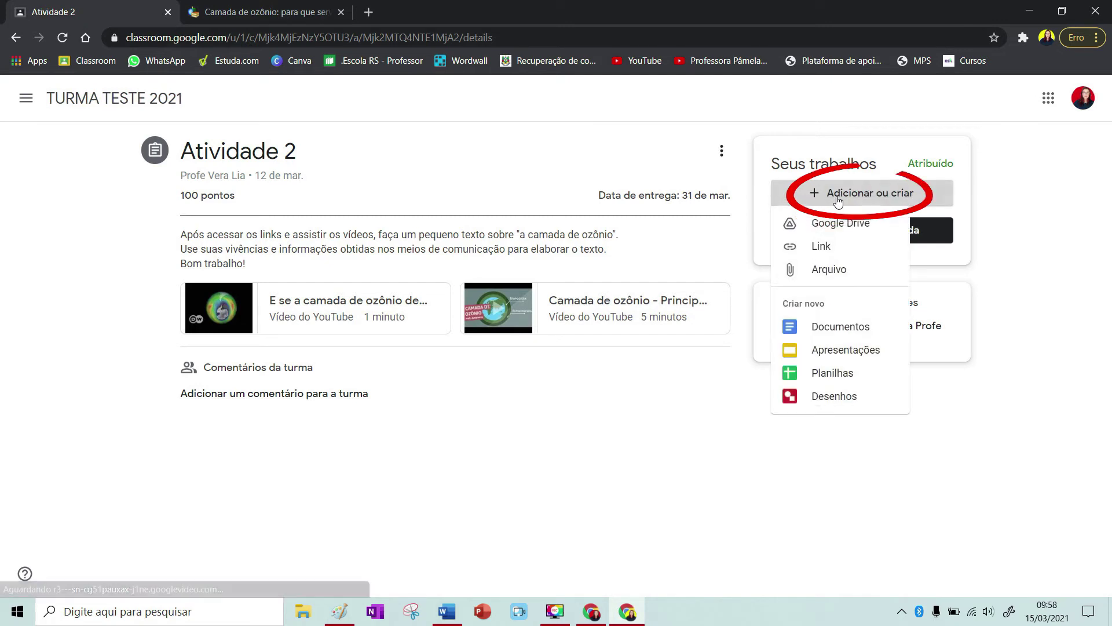
pyautogui.click(862, 331)
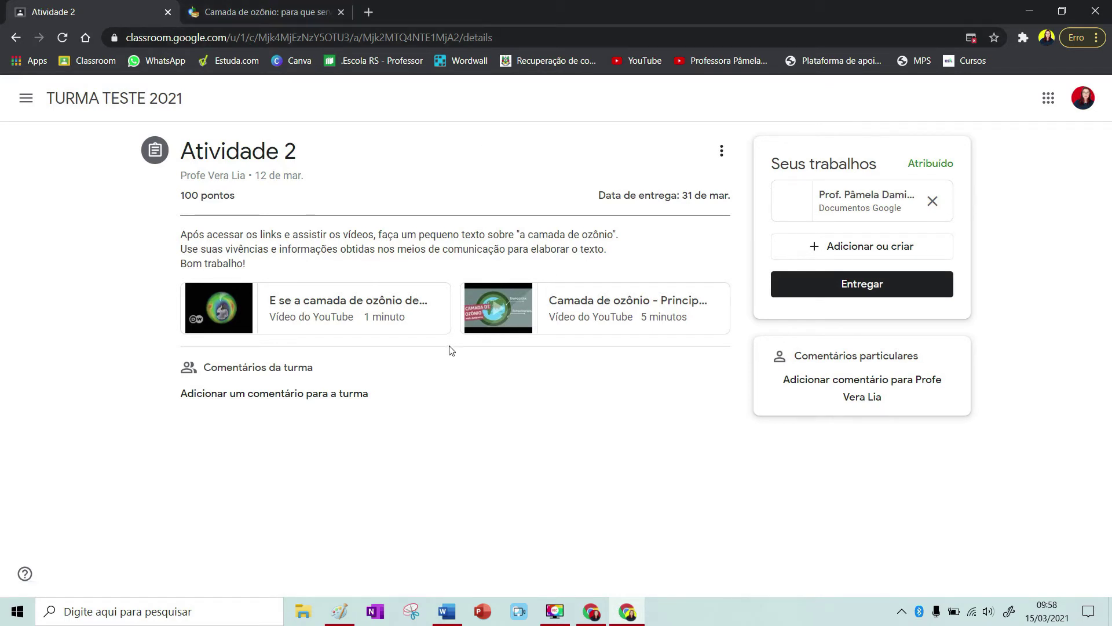
pyautogui.click(821, 201)
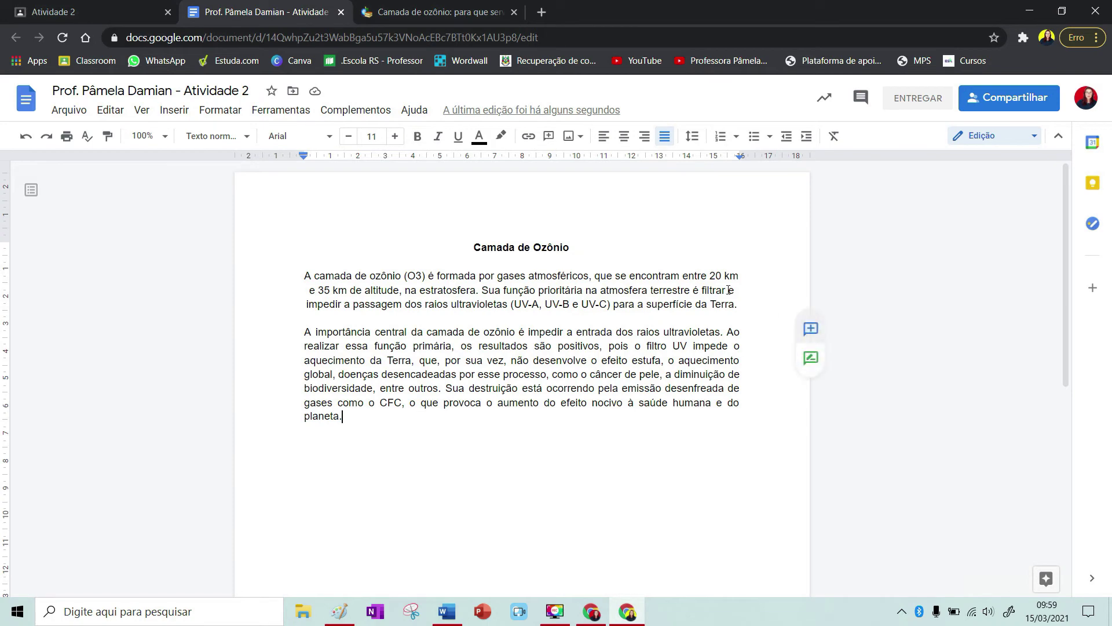
pyautogui.click(341, 12)
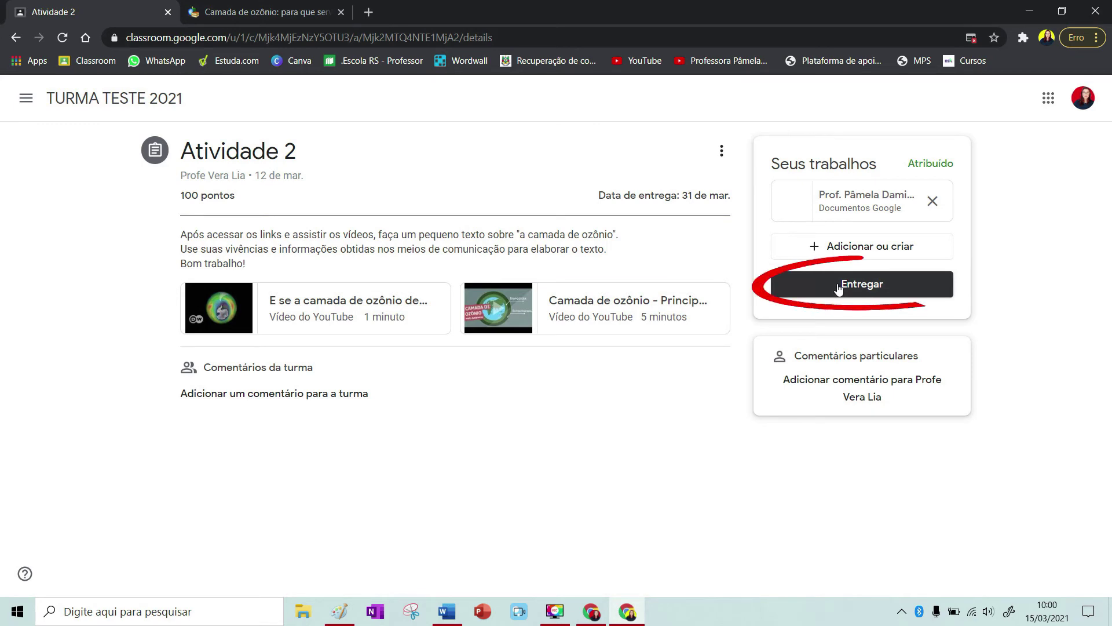
# Check the text in the attached Atividade 2 document, close it and turn in the assignment
pyautogui.click(857, 210)
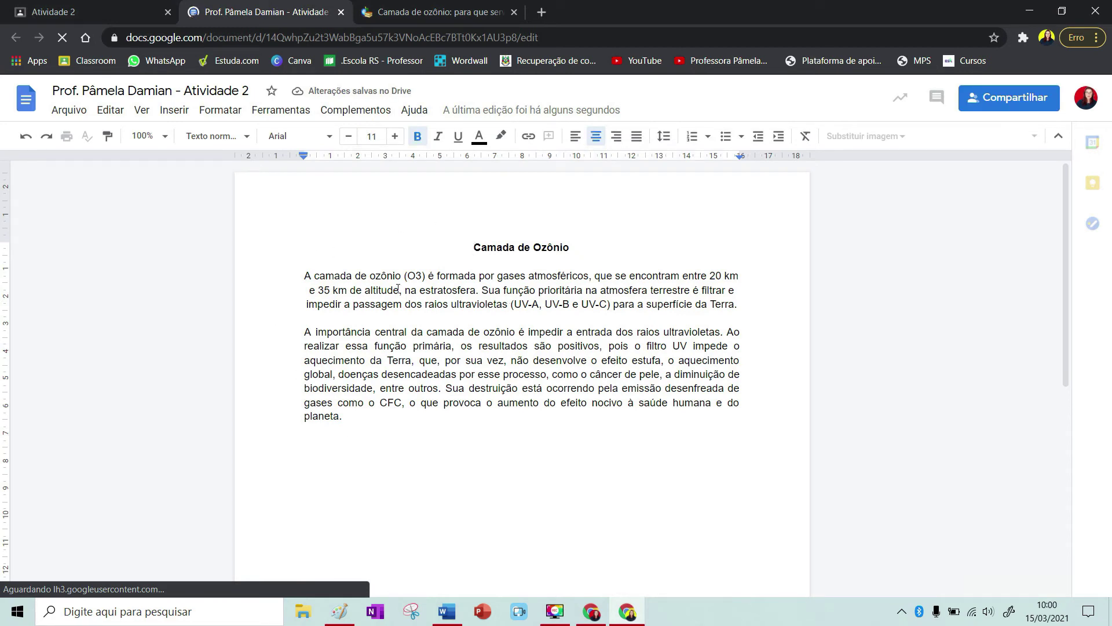
pyautogui.click(342, 12)
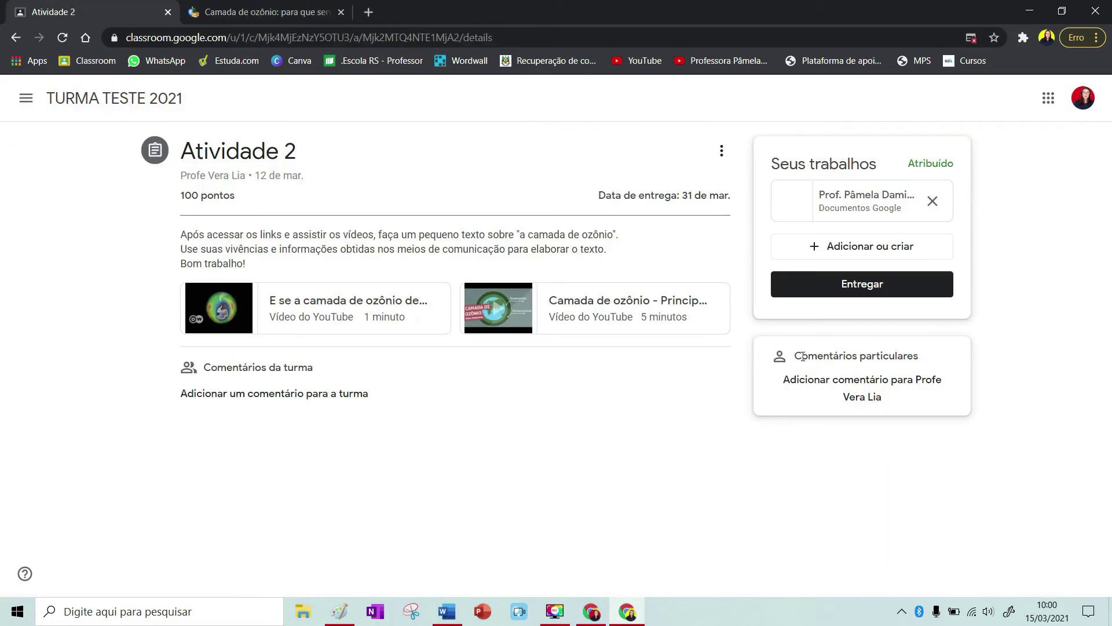
pyautogui.click(850, 291)
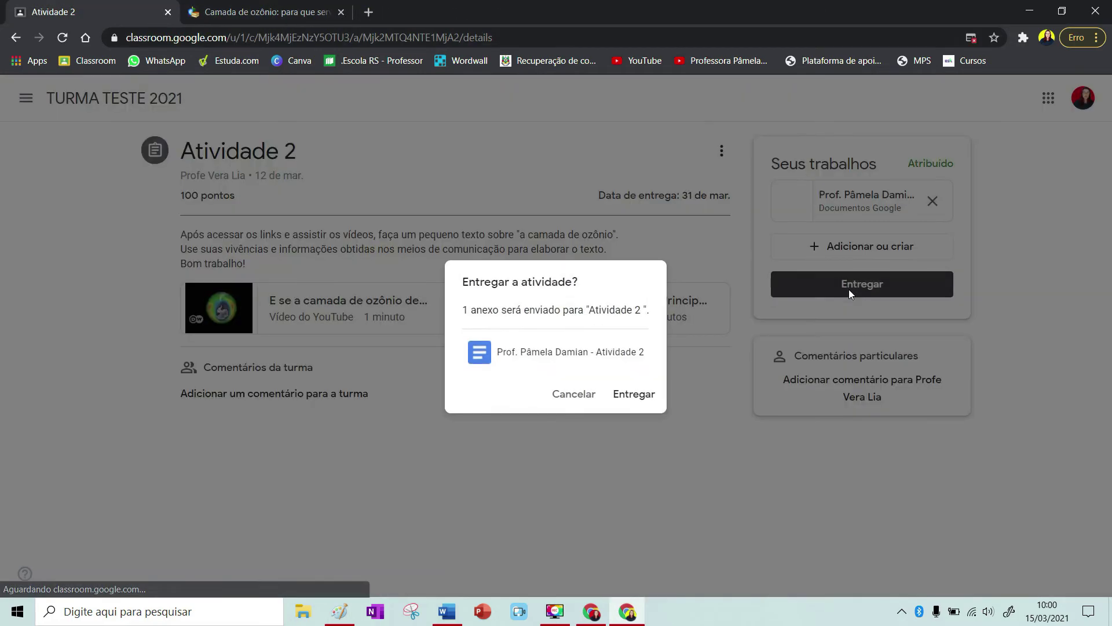
pyautogui.click(640, 395)
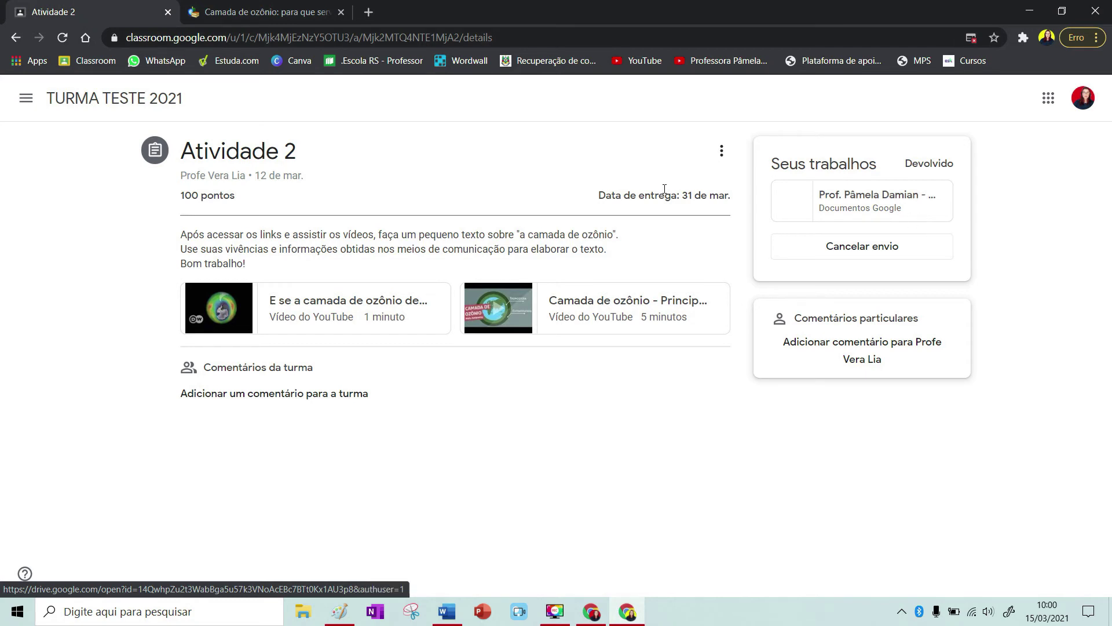
# Cancel the submission of Atividade 2 and turn it in again with the same document attached
pyautogui.click(873, 253)
pyautogui.click(623, 386)
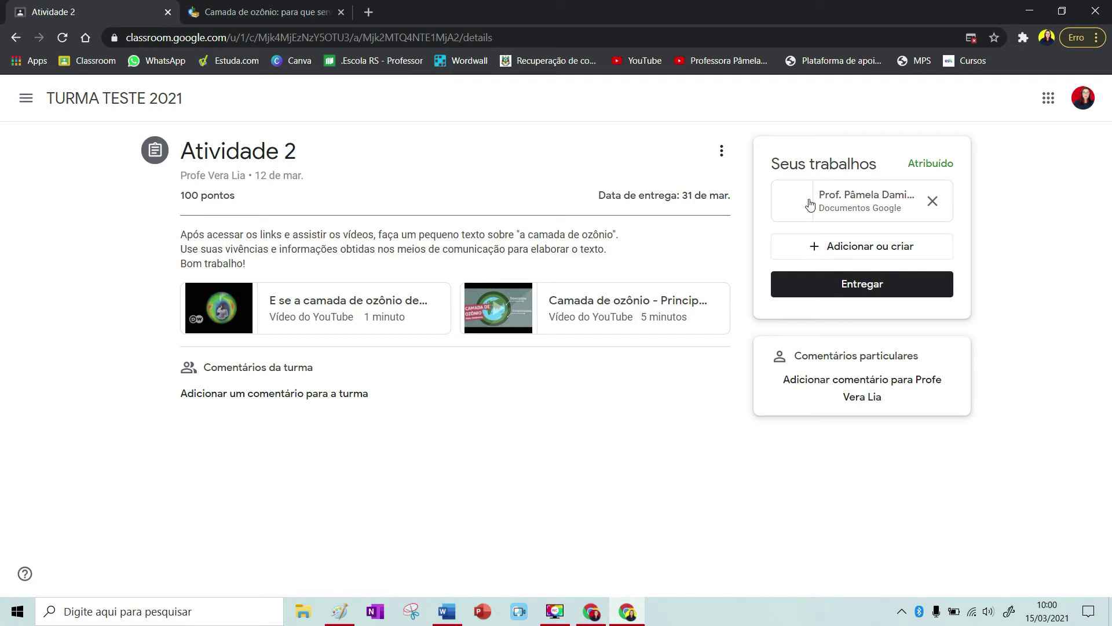
pyautogui.click(841, 287)
pyautogui.click(641, 397)
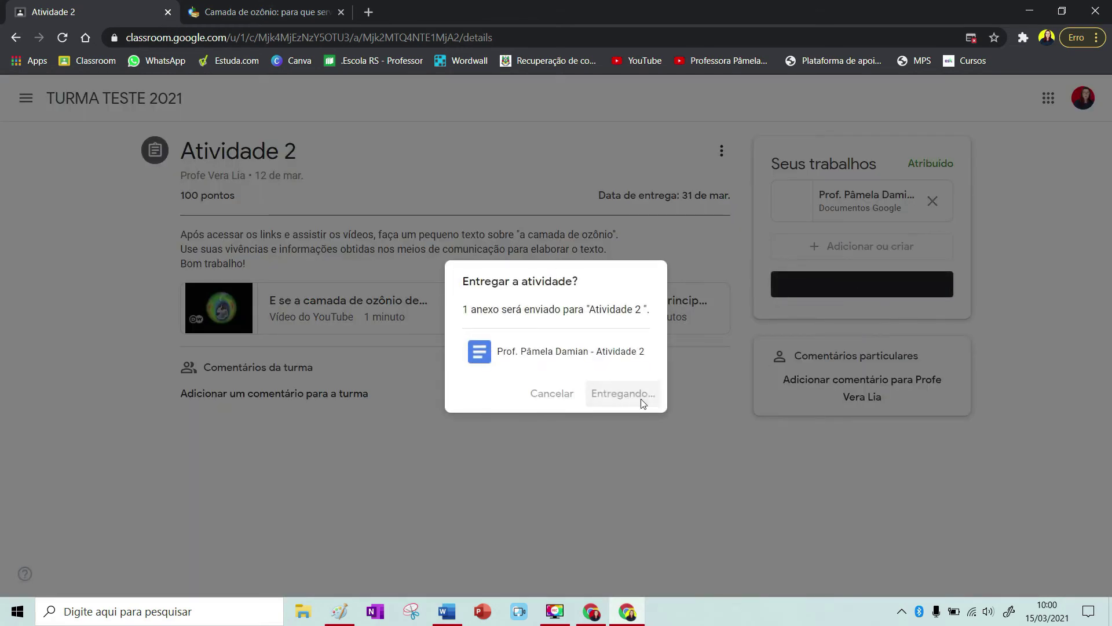
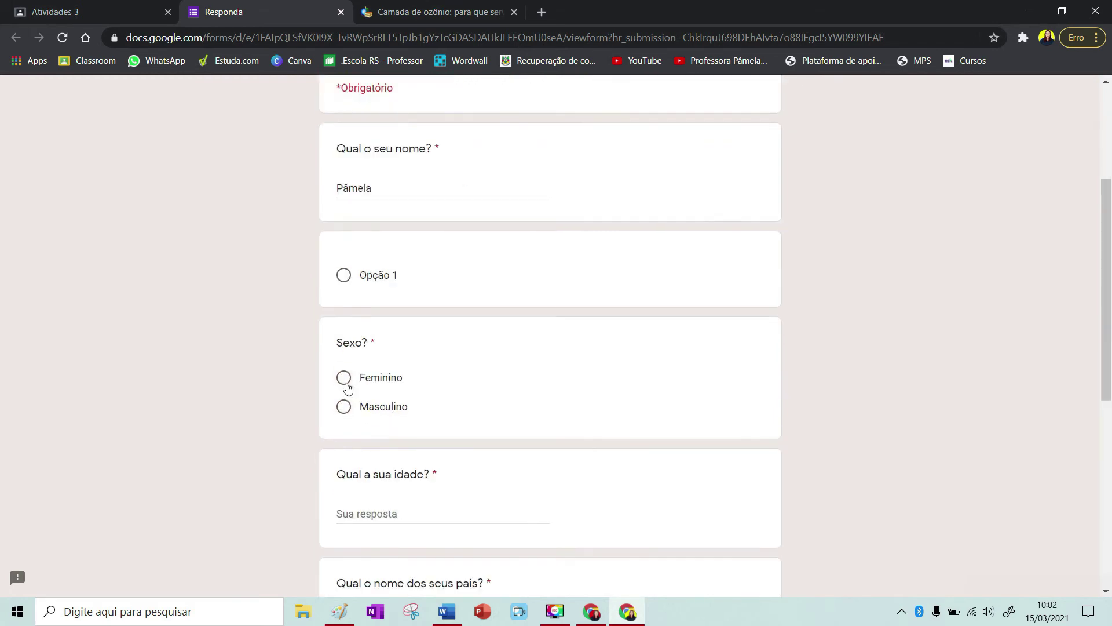
# Answer the Responda form with Feminino, age 28 anos, the parents' names, Sim for siblings and "Inter!!!" as team, and submit it
pyautogui.click(359, 405)
pyautogui.write('João e Maria')
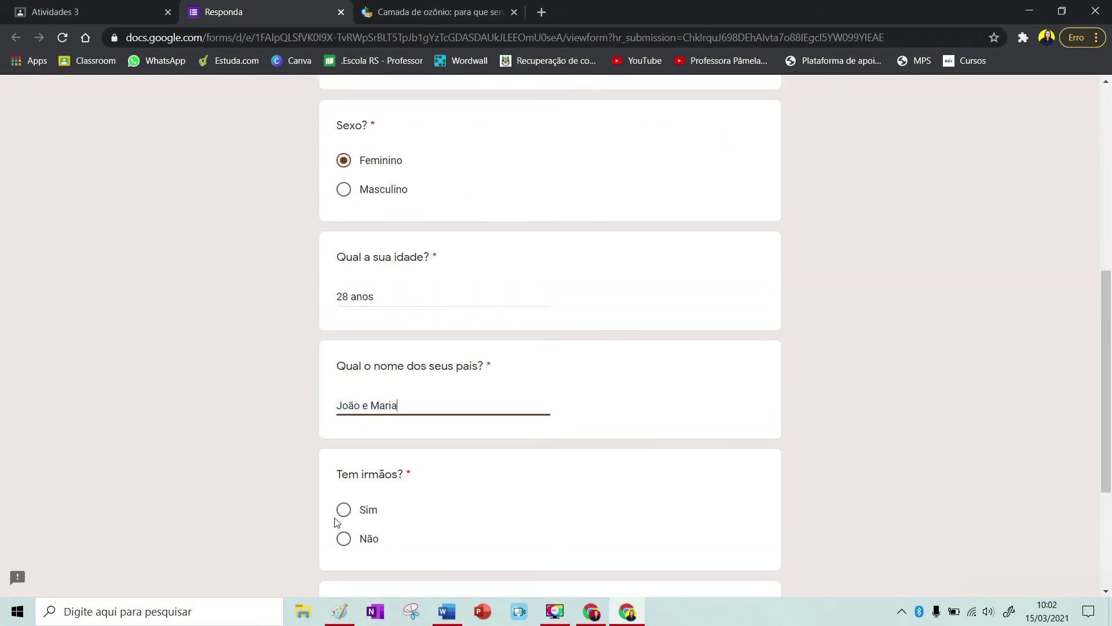
pyautogui.click(344, 510)
pyautogui.scroll(-4, 343, 510)
pyautogui.click(406, 425)
pyautogui.write('Inter!!!')
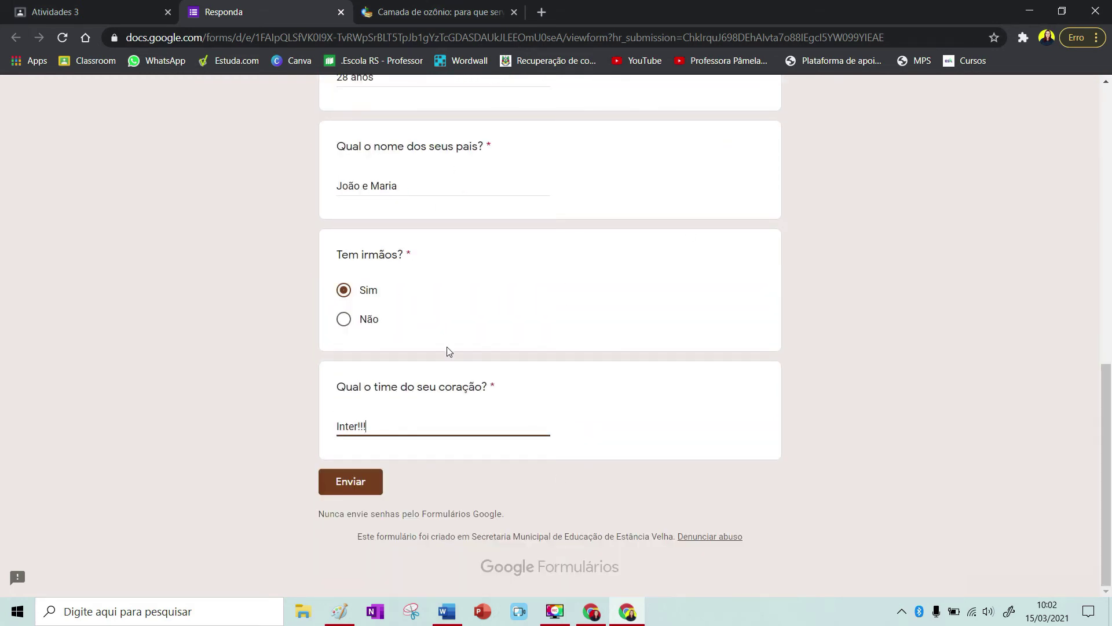
pyautogui.click(373, 490)
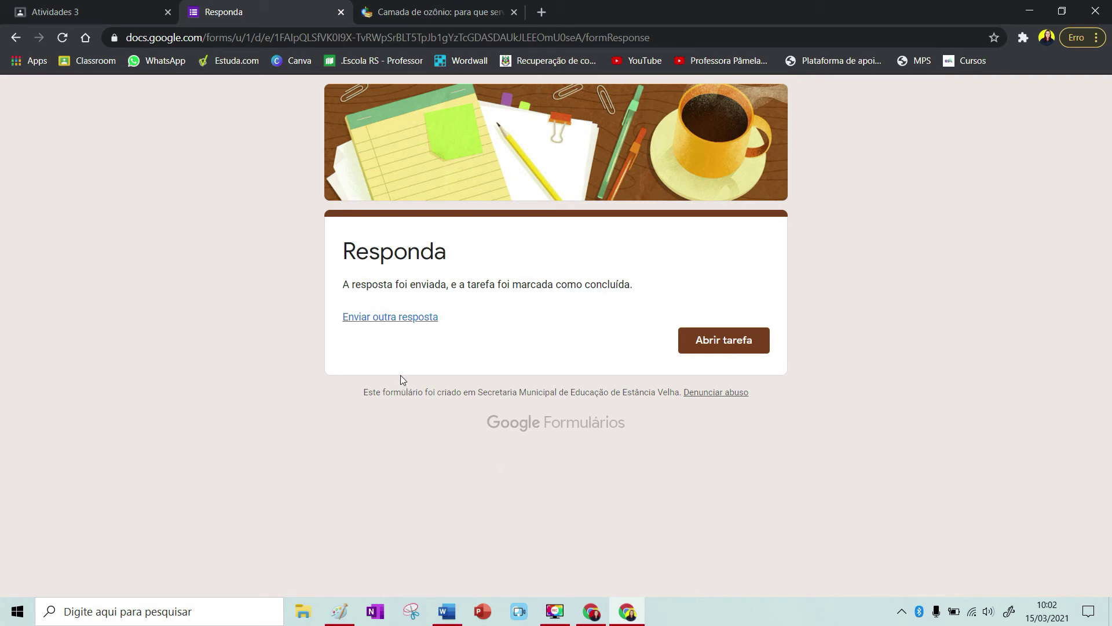
# Return to the list of activities for TURMA TESTE 2021 in Classroom and open the full details of Atividade 4
pyautogui.click(88, 5)
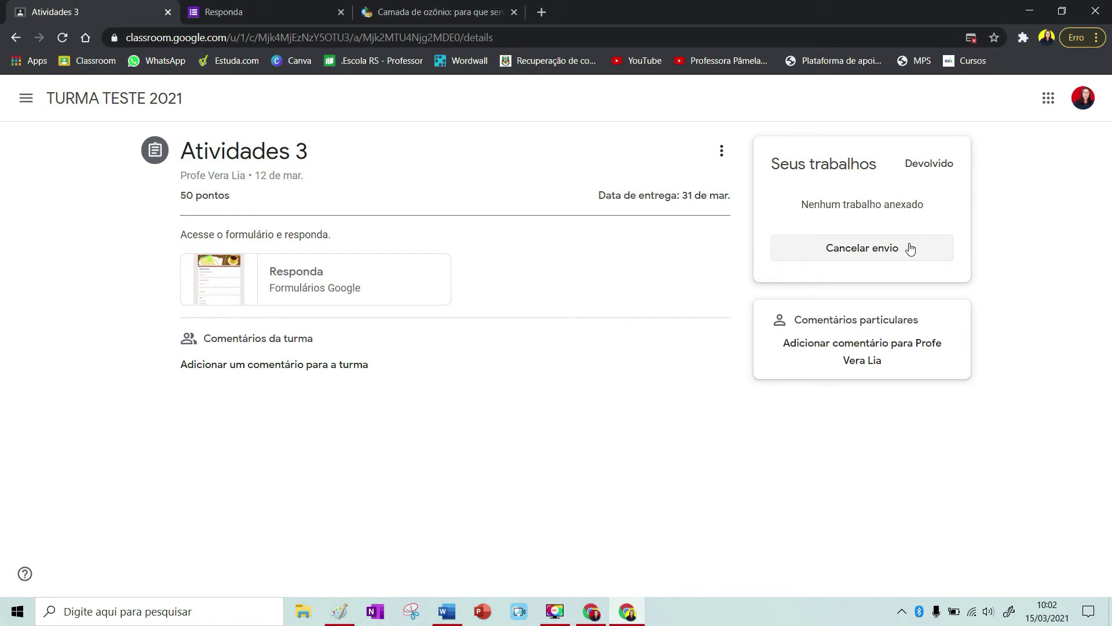
pyautogui.click(124, 100)
pyautogui.click(541, 98)
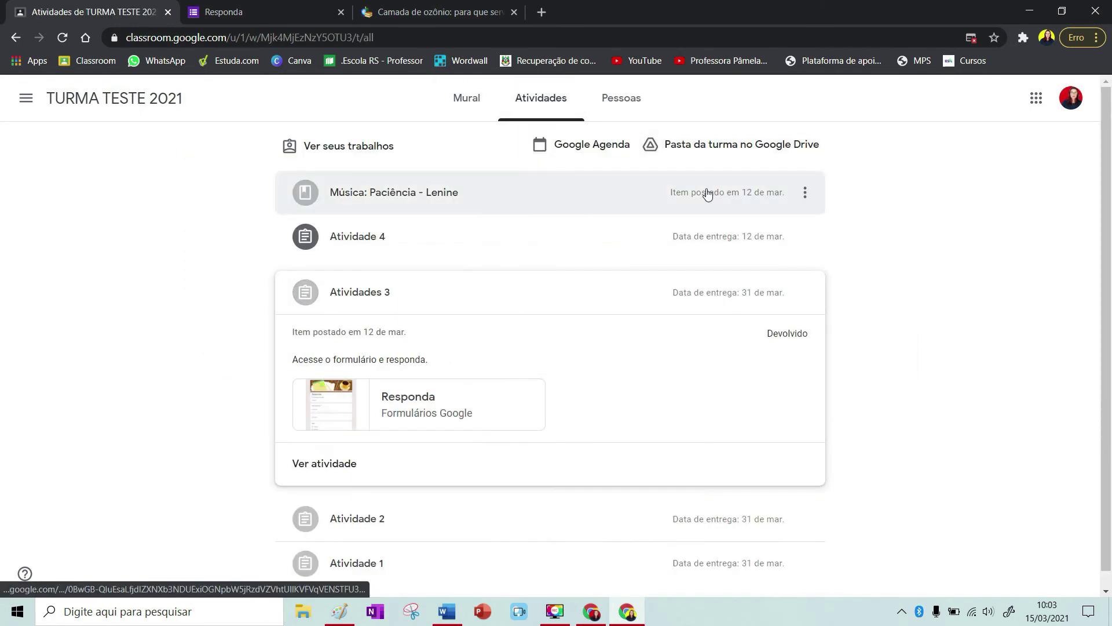
pyautogui.click(409, 290)
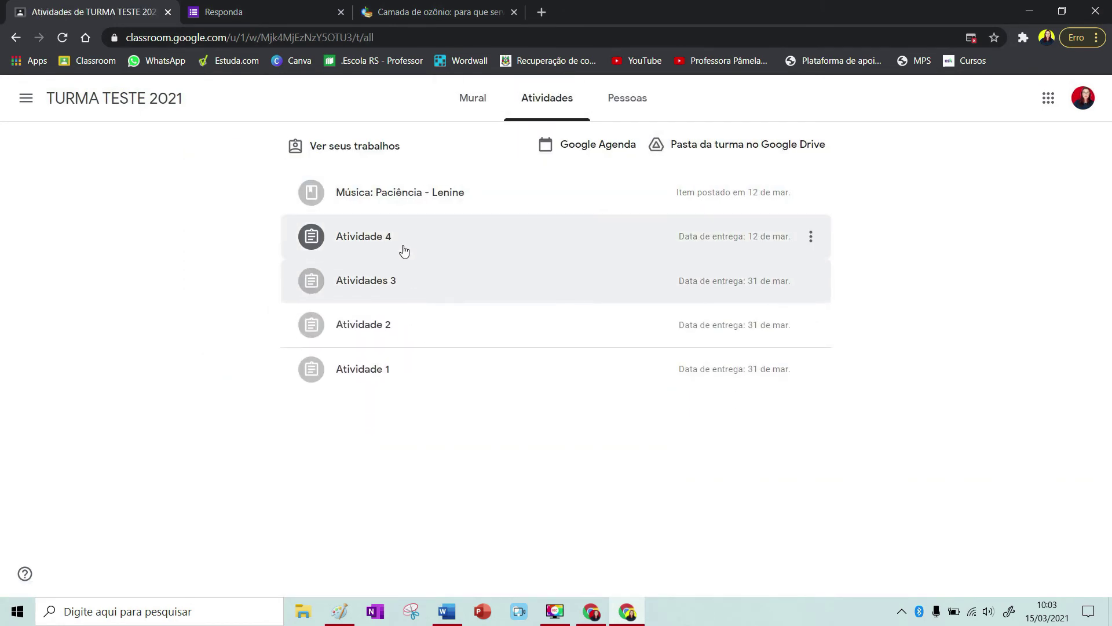
pyautogui.click(408, 240)
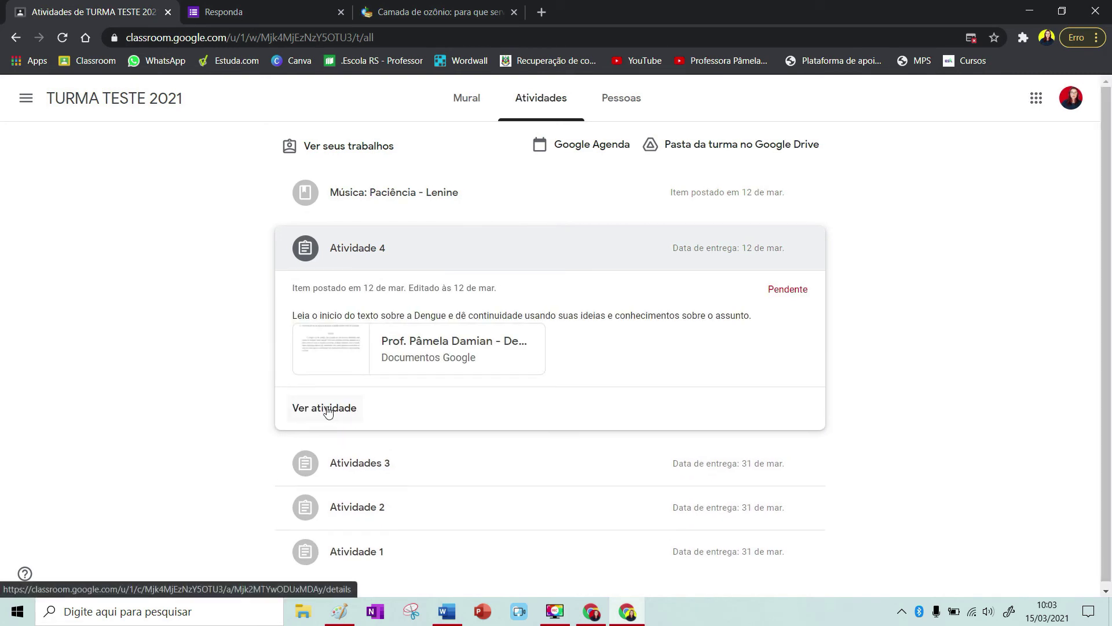
pyautogui.click(313, 469)
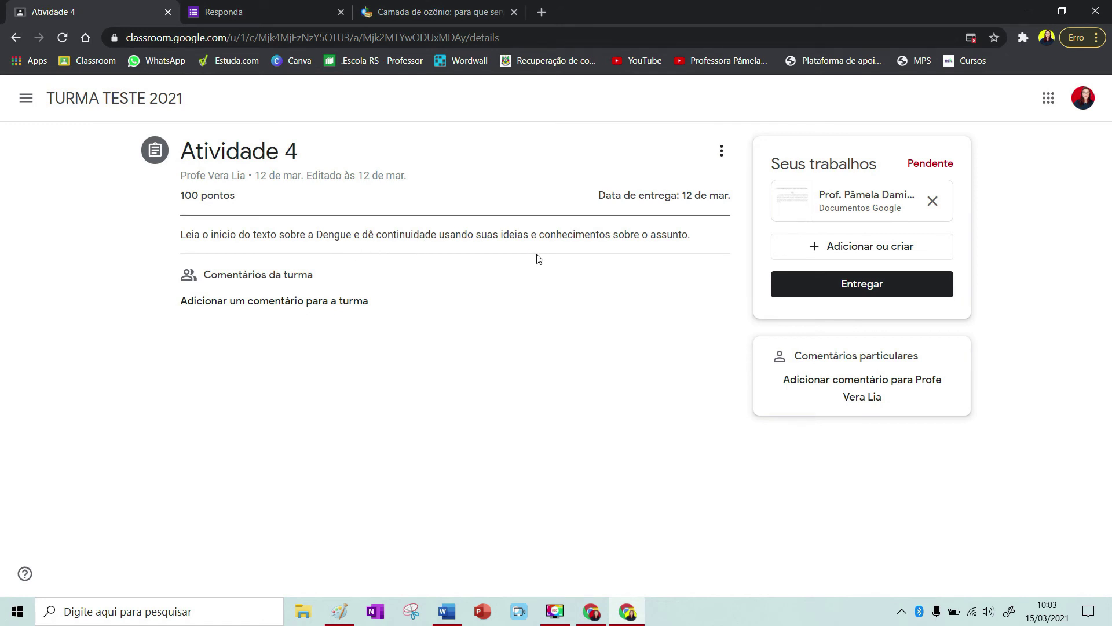
# Open Atividade 4's attached Dengue document and continue its text with a paragraph beginning "O Aedes aegypti vive de 35 a 45 dias"
pyautogui.click(856, 216)
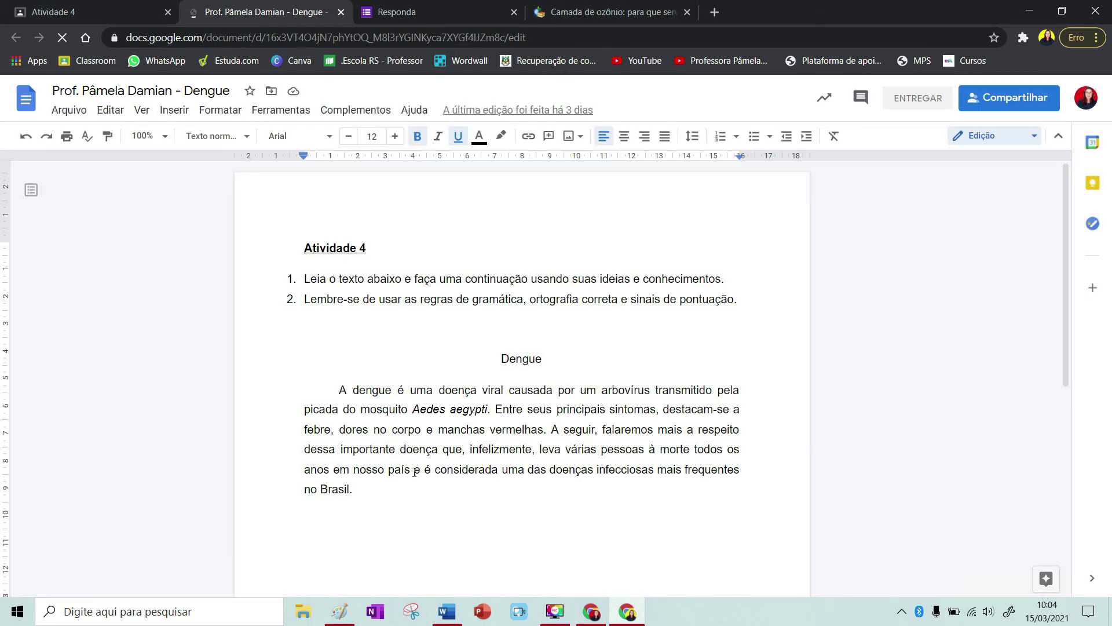
pyautogui.click(360, 529)
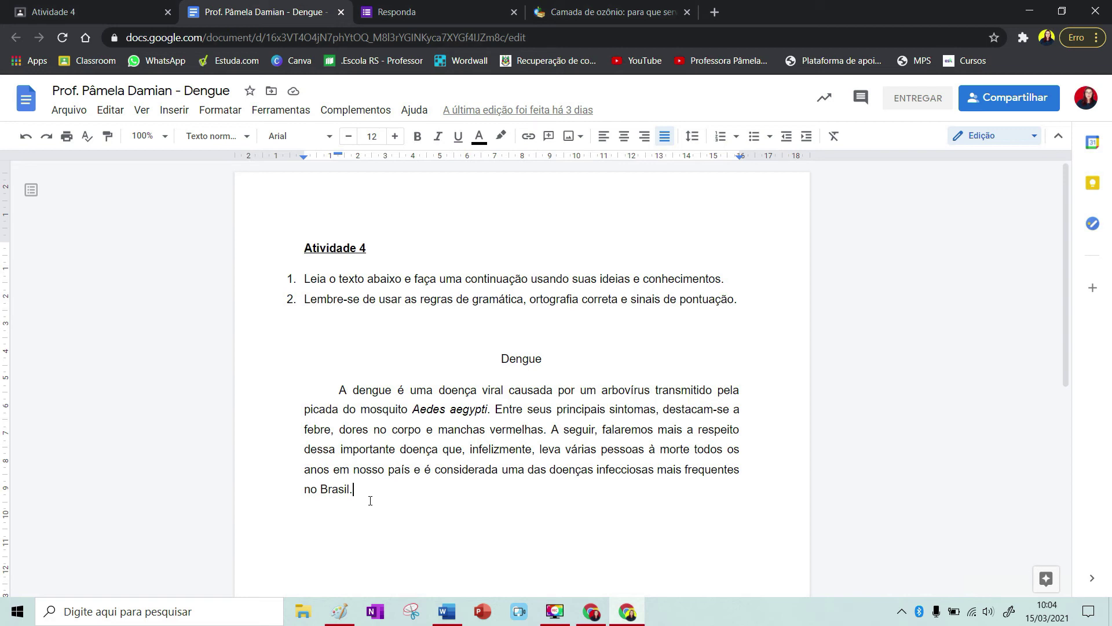
pyautogui.write('O Aedes aegypti vive de 35 a 45 dias, sendo que sua alimentação, reprodução e postura dos ovos ocorre durante o dia. A atividade do mosquito ocorre preferencialmente no início da manhã e final de tarde. Entretanto, estudos têm indicado a possibilidade de que este período esteja se ampliando. As fêmeas do mosquito necessitam do sangue humano para a maturação dos ovos. Dessa forma, é nesse momento que pode ocorrer a transmissão das doenças (tanto da transmissão do vírus aos seres humanos, como a infecção do mosquito ao picar uma pessoa doente no período de viremia).')
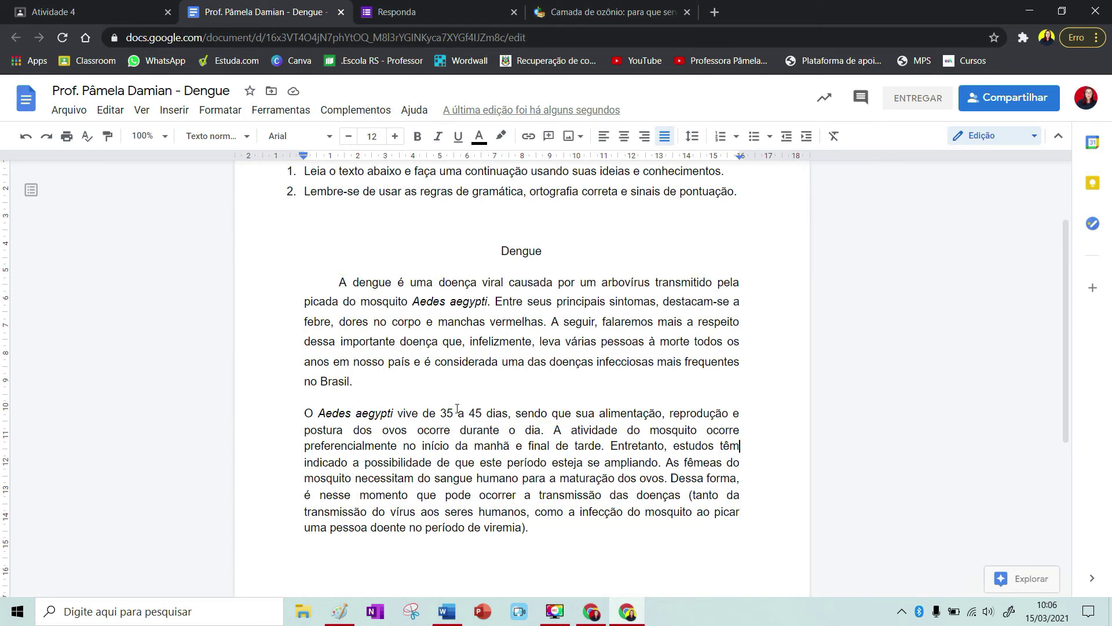
# Switch back to Atividade 4 in Classroom and turn it in with the Dengue document attached
pyautogui.click(93, 12)
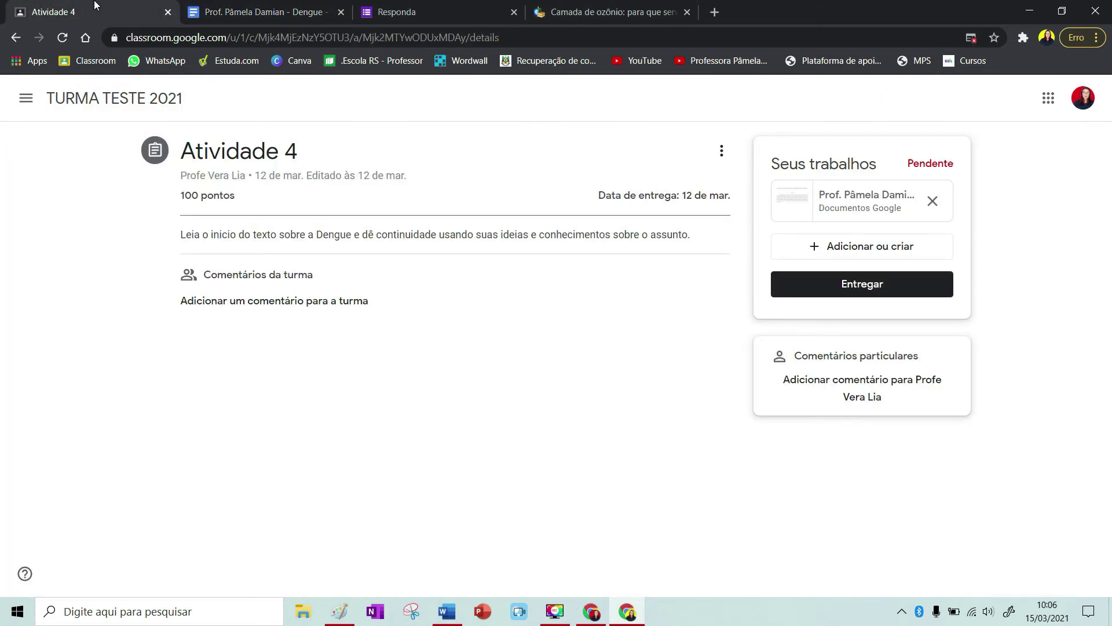
pyautogui.click(863, 284)
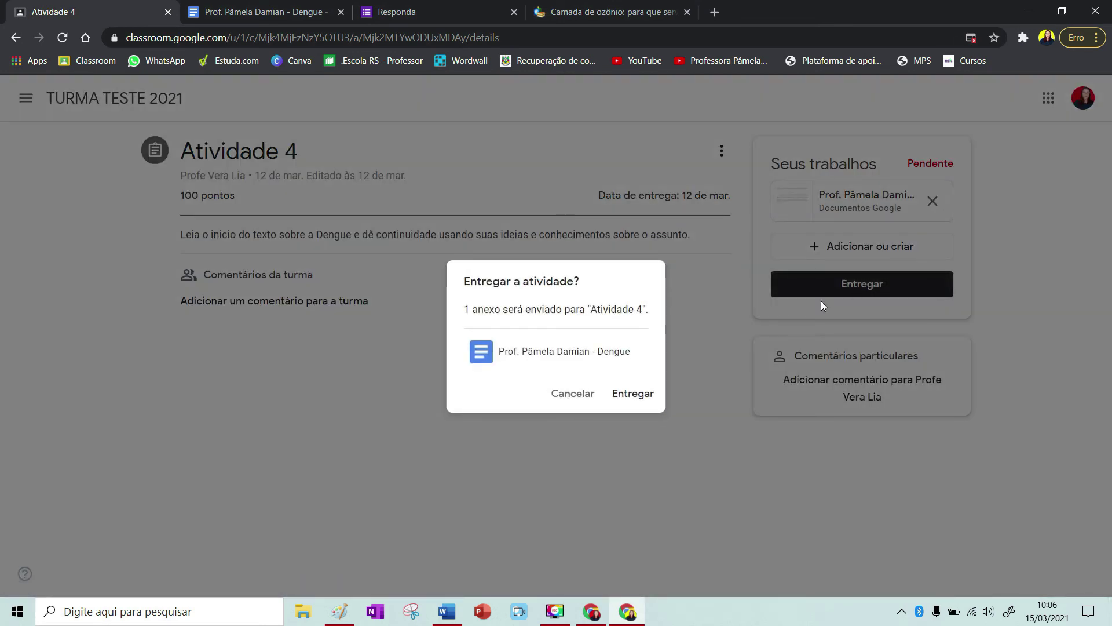
pyautogui.click(646, 394)
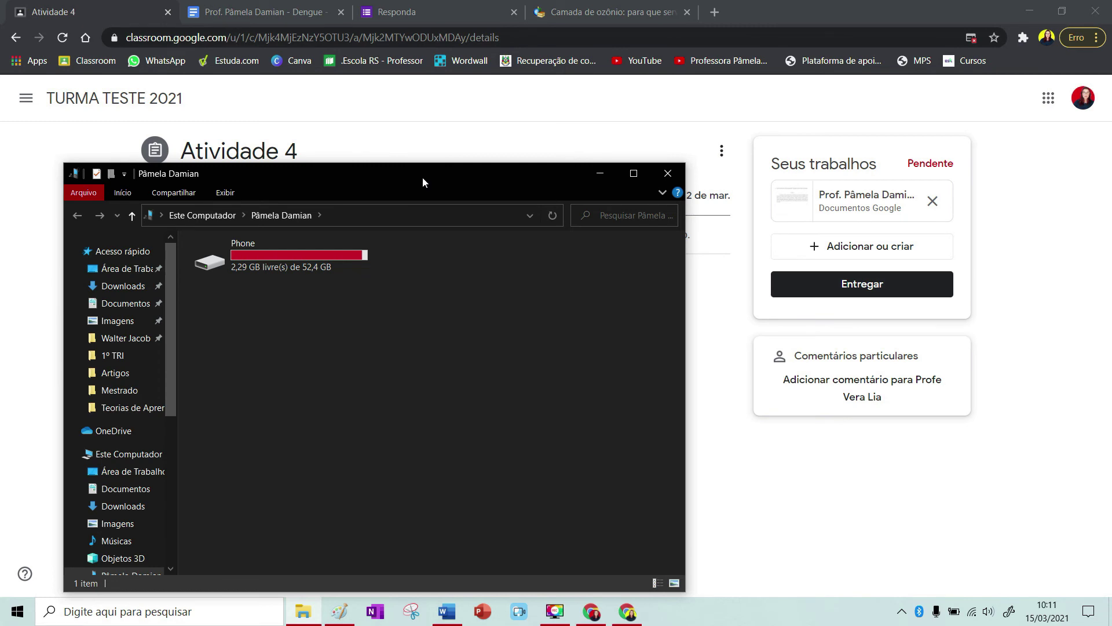
# Copy the photos 20210315_101129 and 20210315_101131 from the phone's DCIM Camera folder to Área de Trabalho
pyautogui.doubleClick(276, 260)
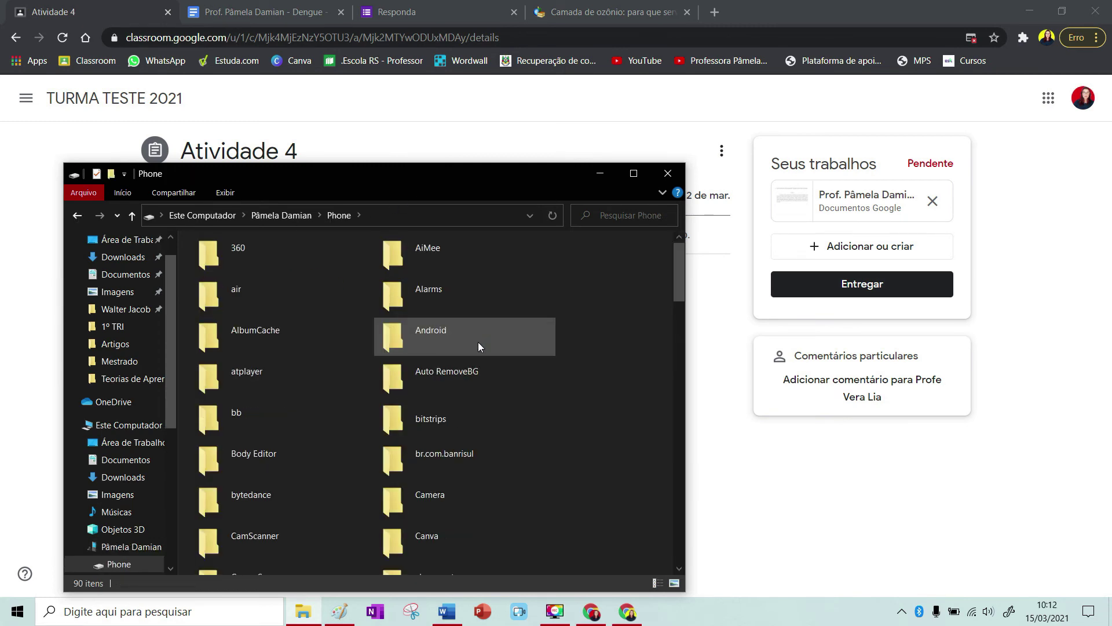
pyautogui.scroll(-5, 305, 324)
pyautogui.doubleClick(423, 360)
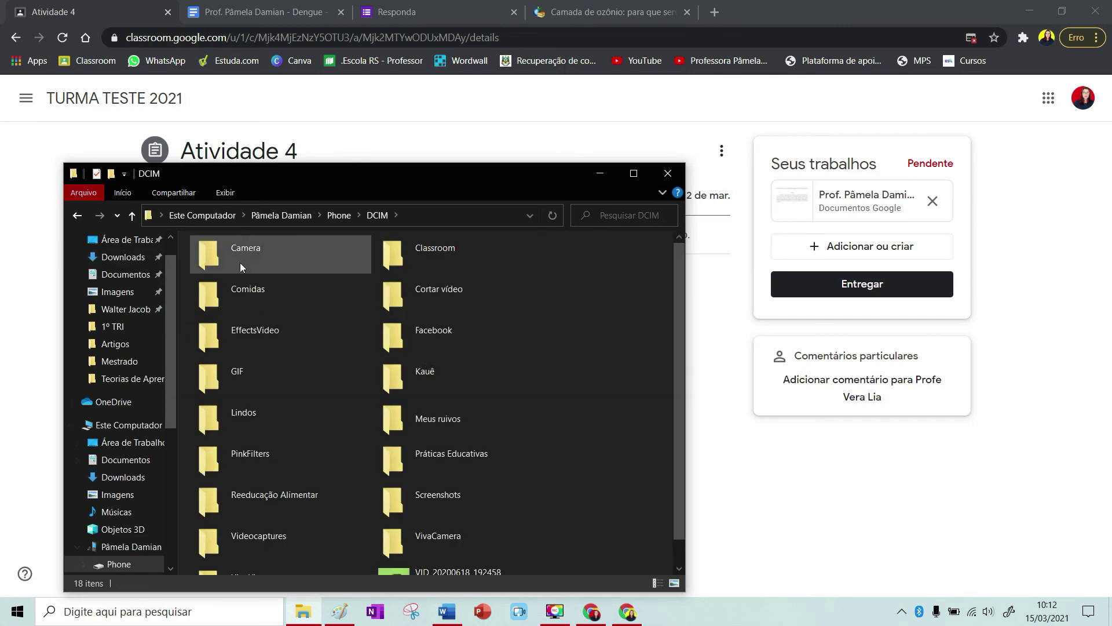
pyautogui.doubleClick(240, 263)
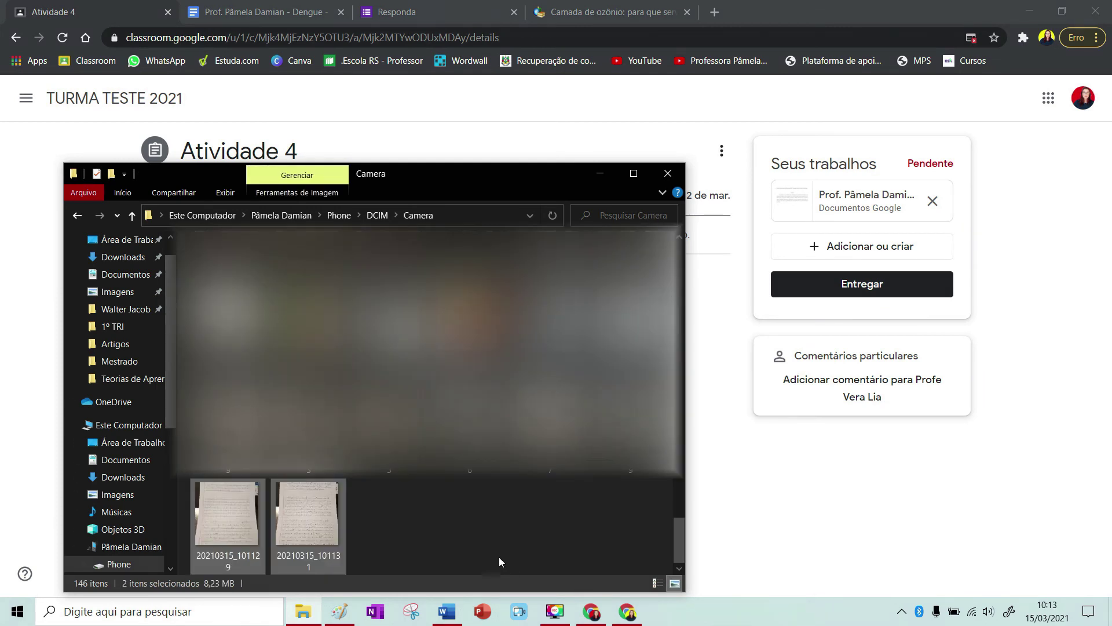
pyautogui.click(130, 240)
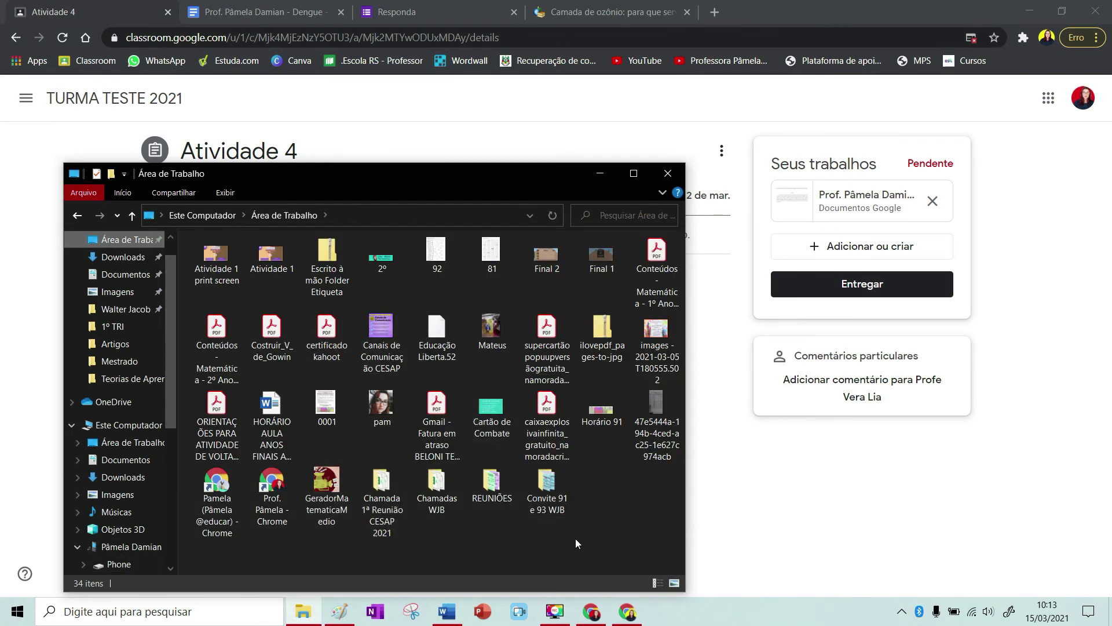
pyautogui.hotkey('ctrl', 'v')
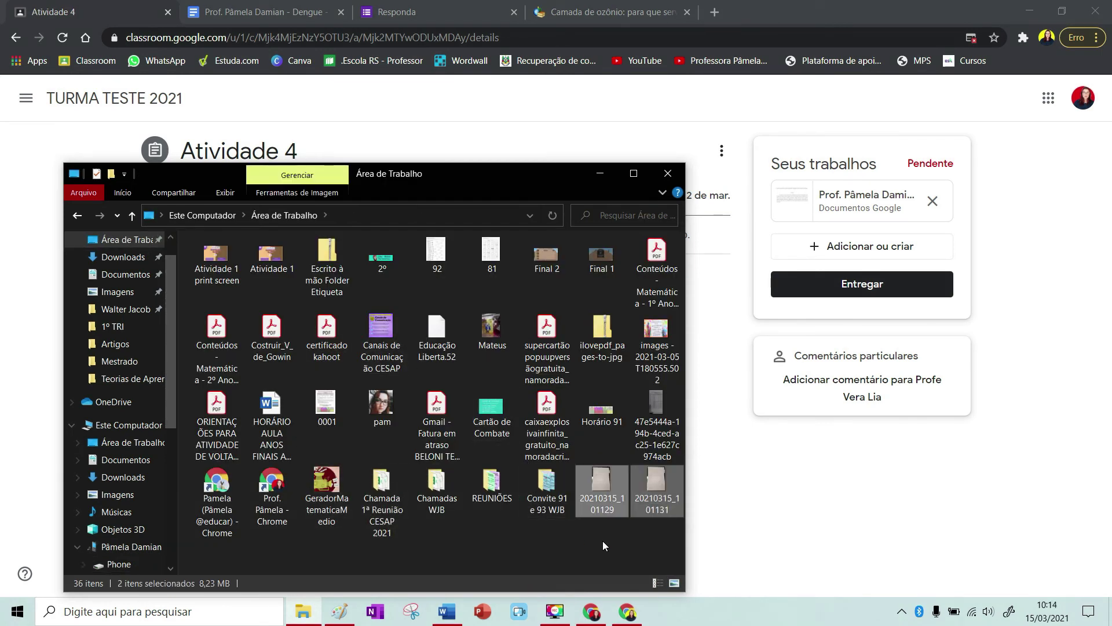
# Attach the photo 20210315_101131 from Área de Trabalho to the Atividade 4 work and preview the attached image
pyautogui.click(853, 257)
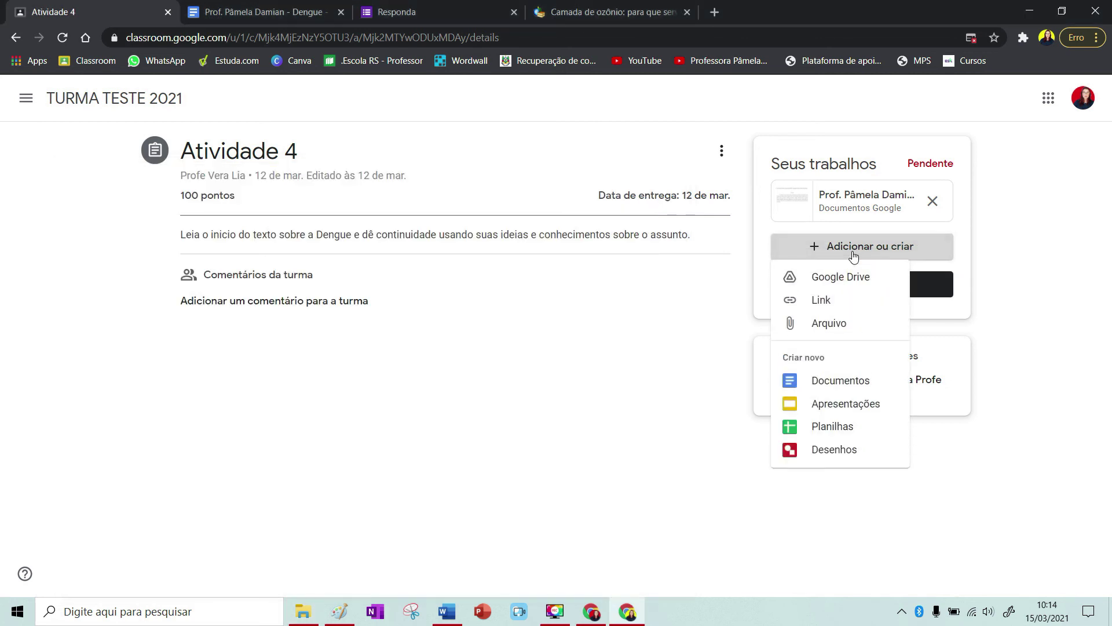
pyautogui.click(827, 328)
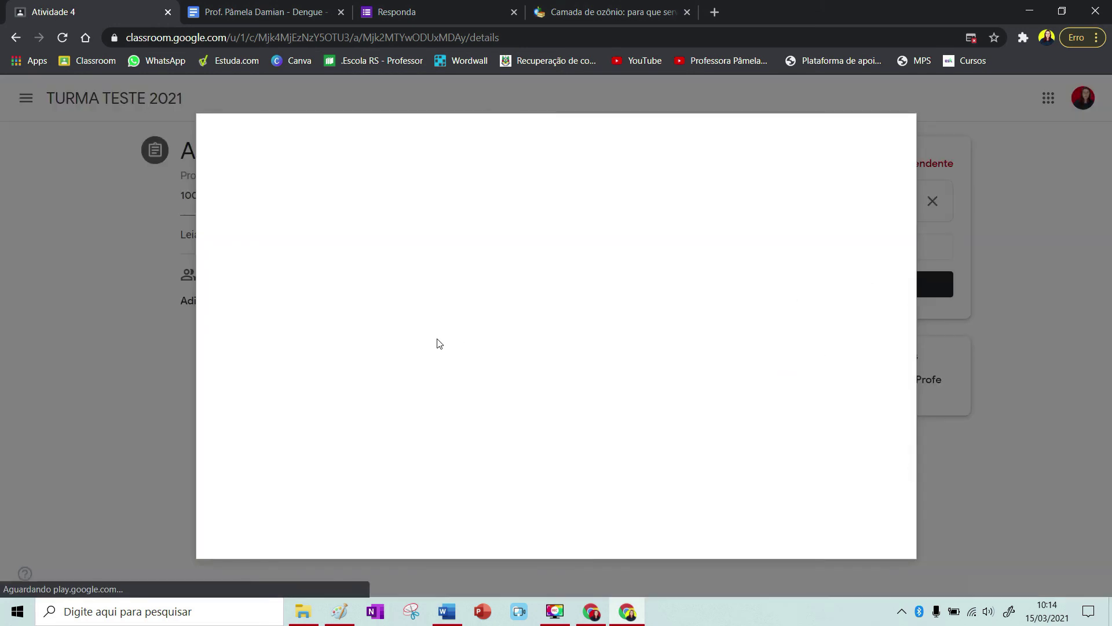
pyautogui.click(563, 426)
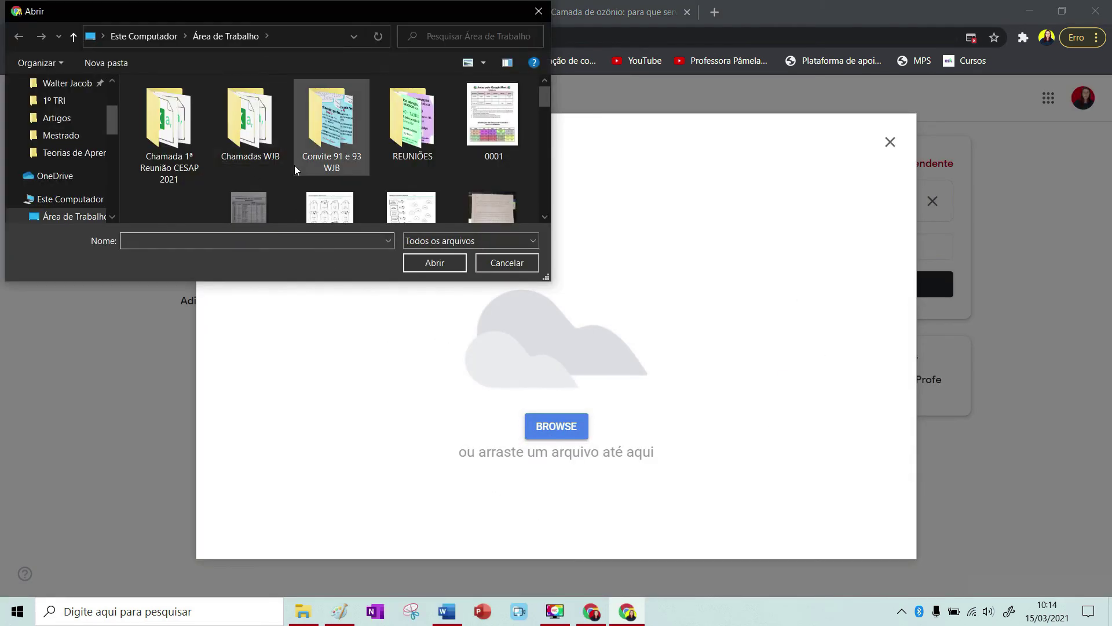
pyautogui.scroll(-3, 294, 165)
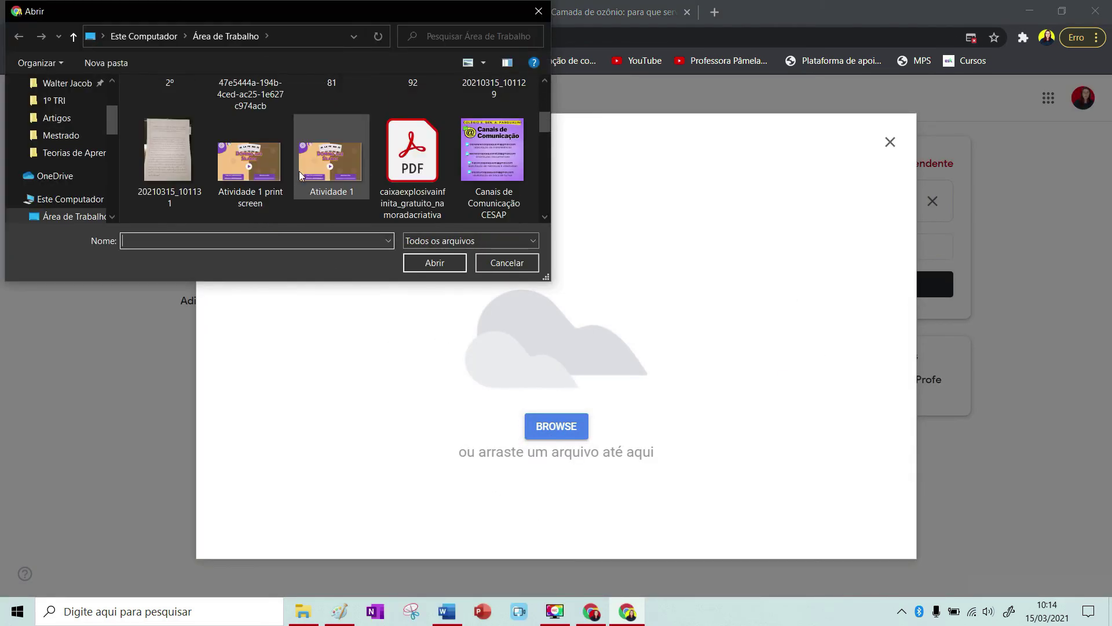
pyautogui.click(185, 166)
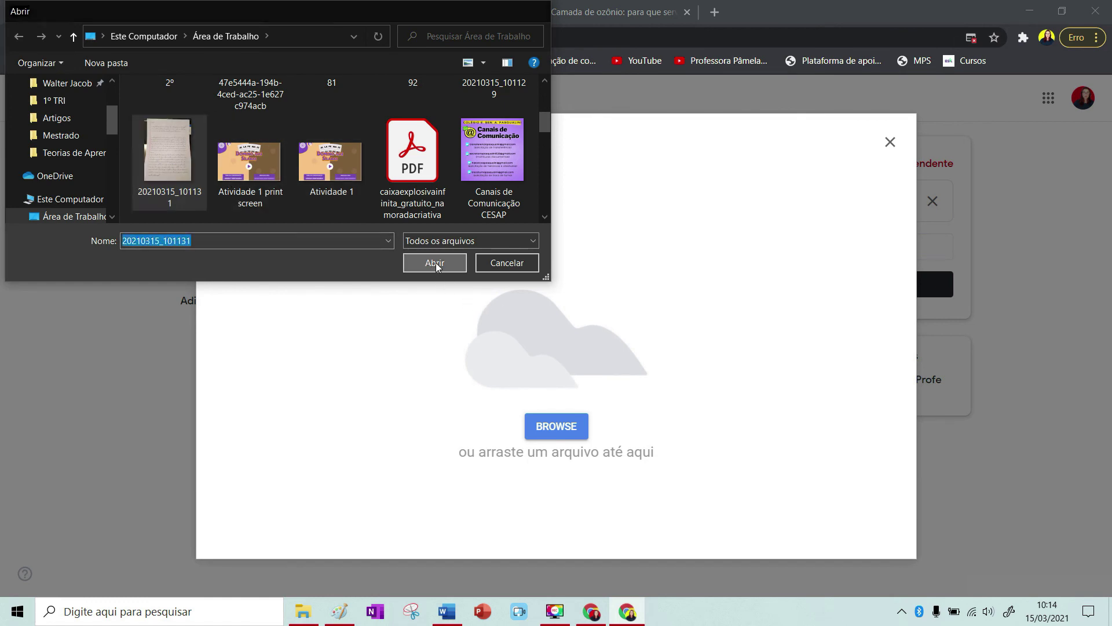
pyautogui.click(436, 263)
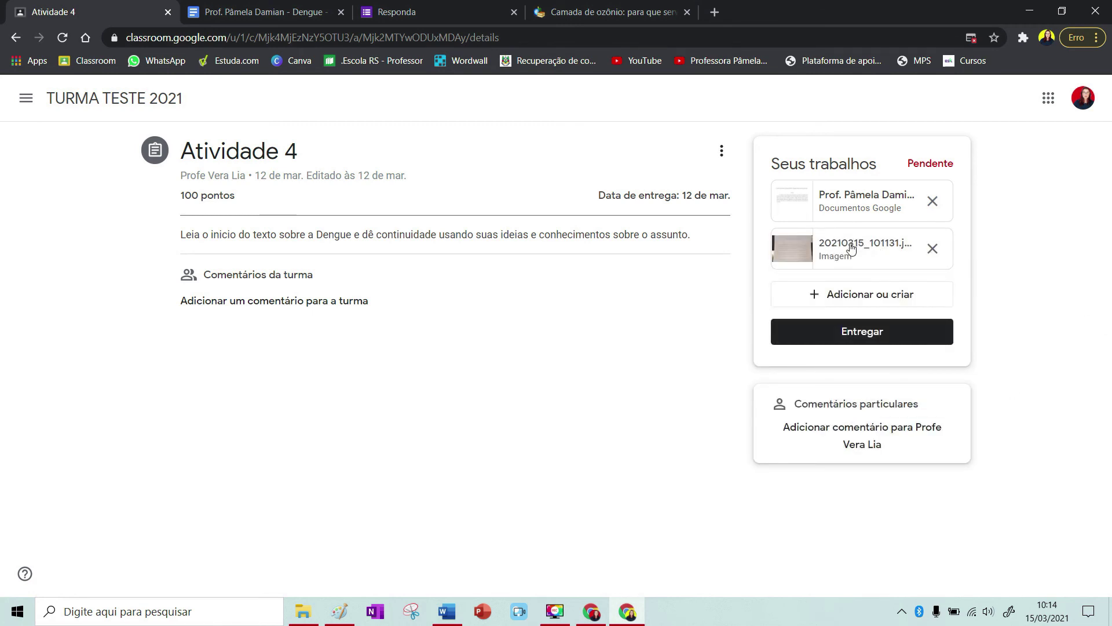
pyautogui.click(851, 248)
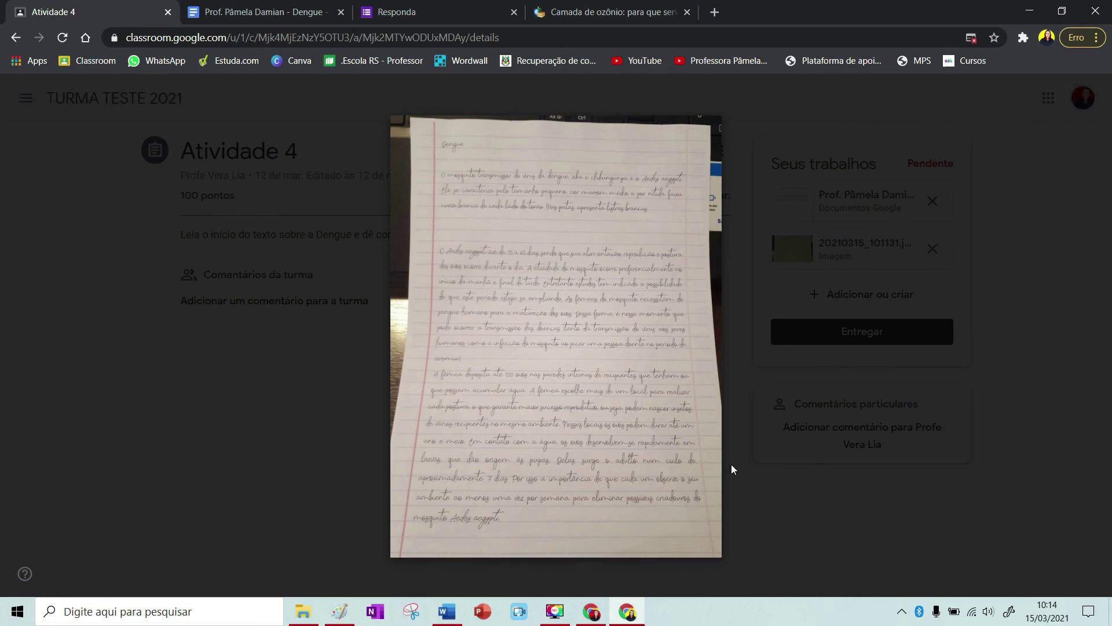
pyautogui.click(767, 513)
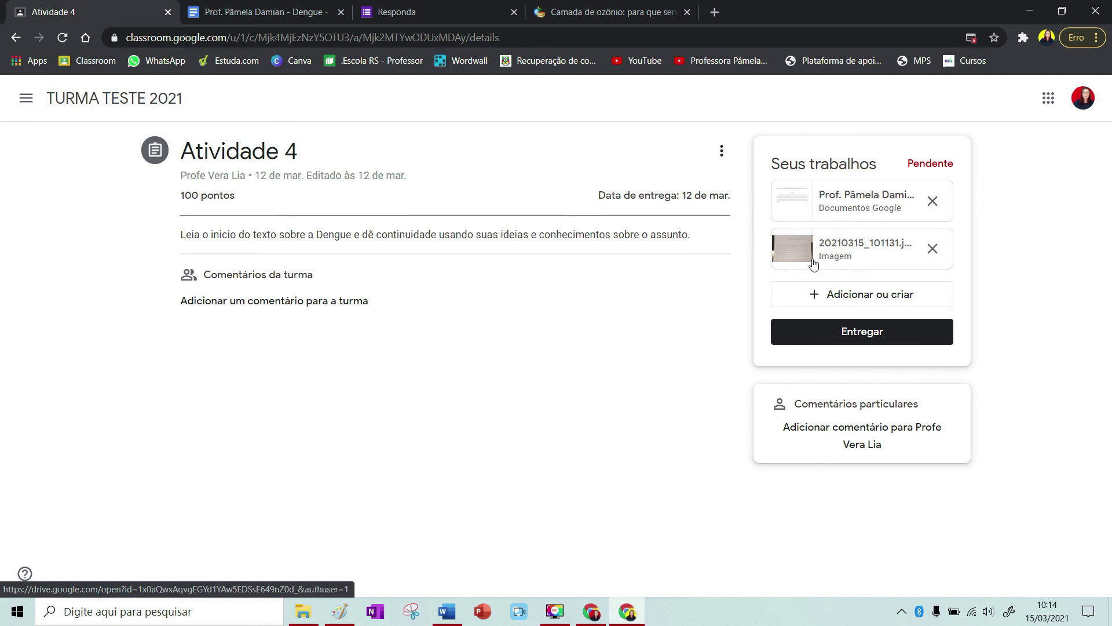
# Remove the Dengue document from the Atividade 4 work and turn the activity in with only the photo 20210315_101131.jpg
pyautogui.click(933, 202)
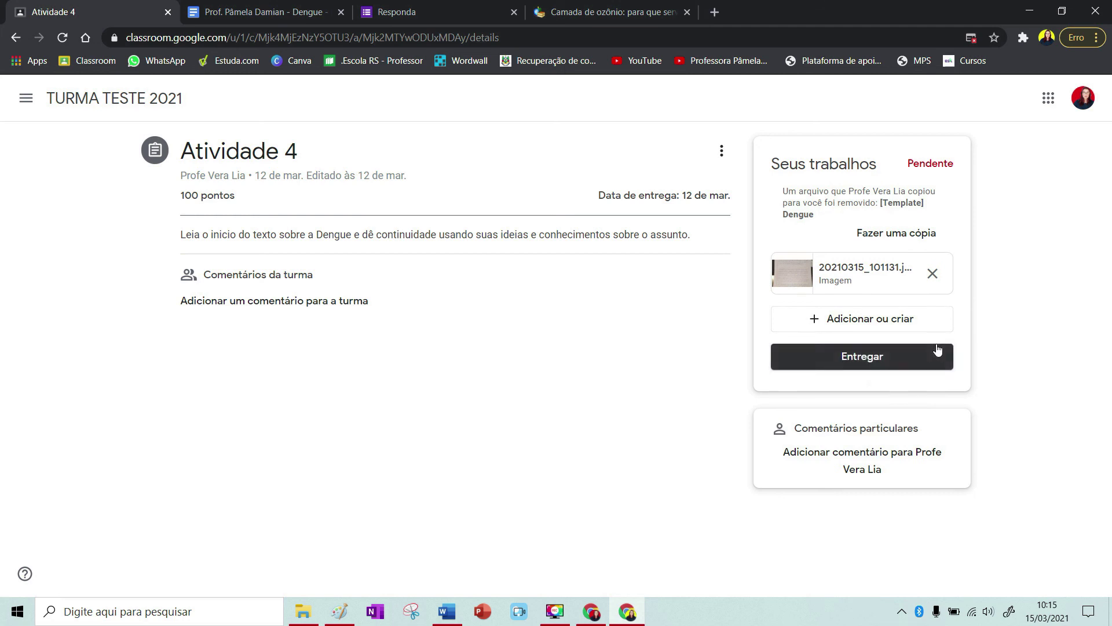
pyautogui.click(865, 367)
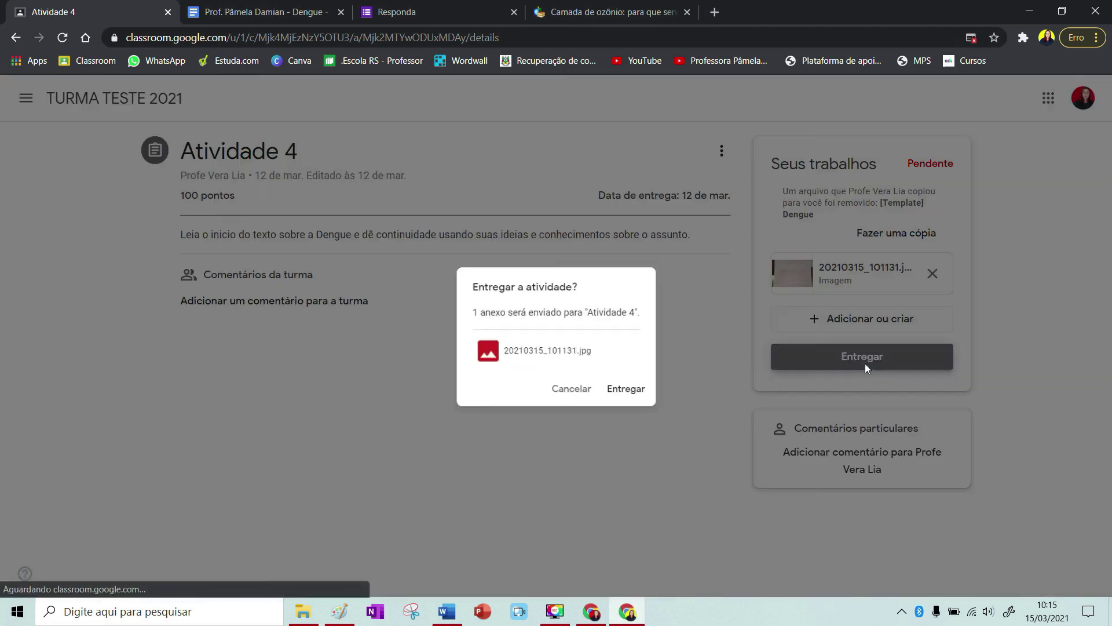
pyautogui.click(644, 393)
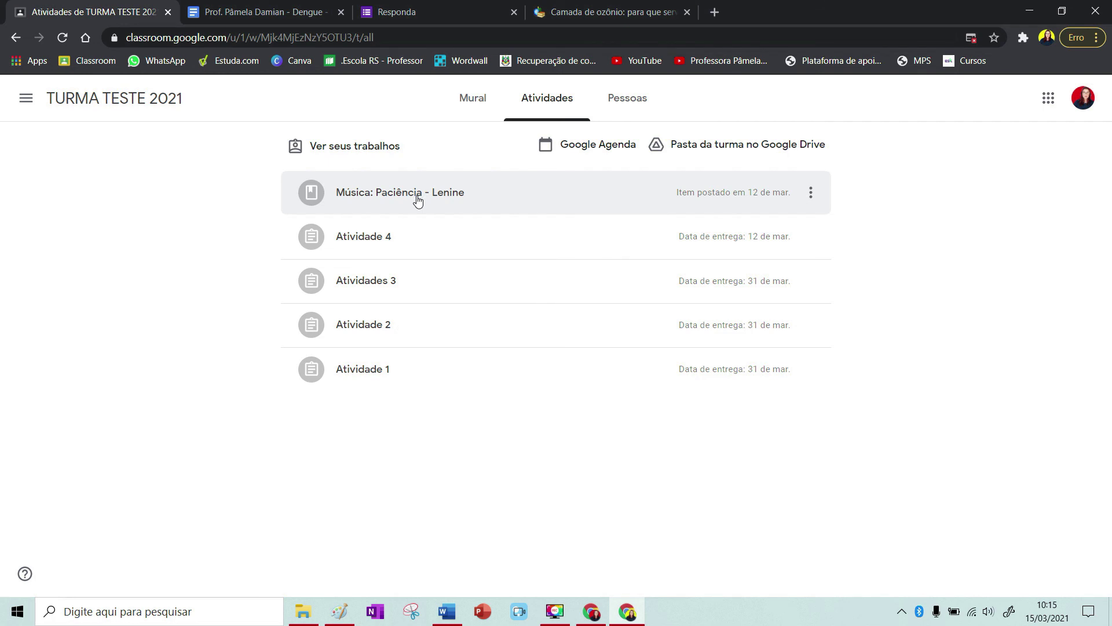
# View the details of the material Música: Paciência - Lenine, collapse it and open the student's own work overview for the class
pyautogui.click(418, 198)
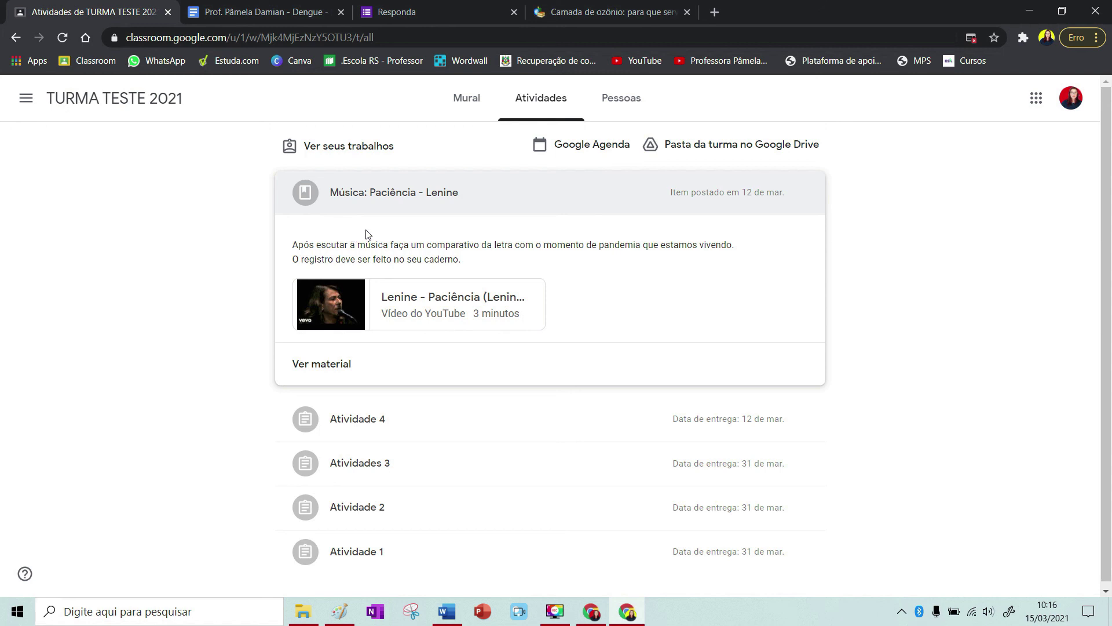
pyautogui.click(386, 218)
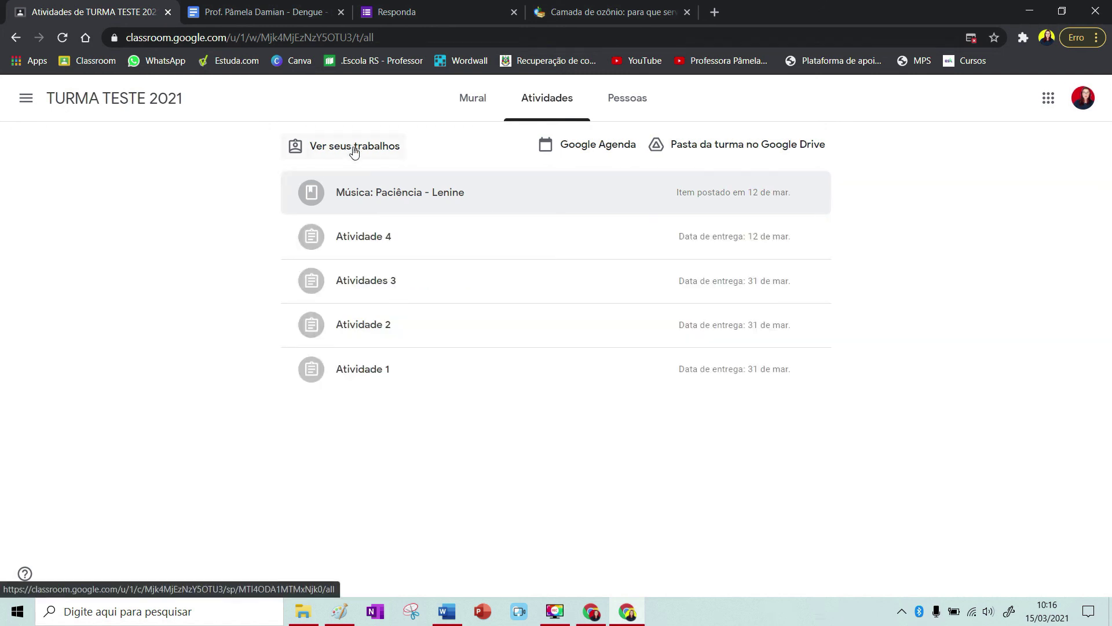
pyautogui.click(354, 152)
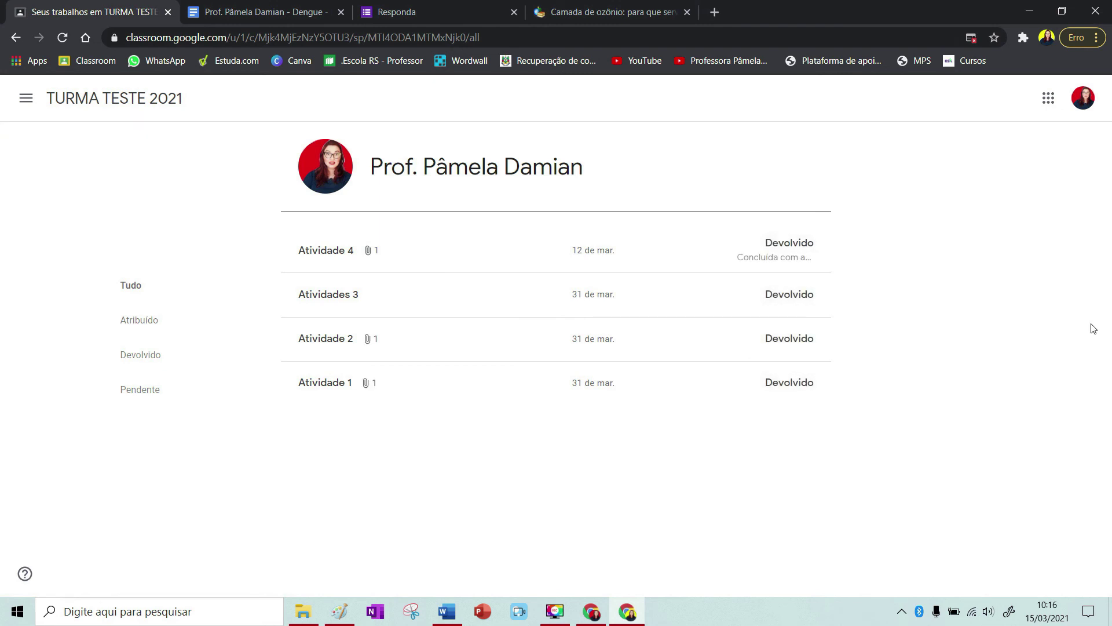